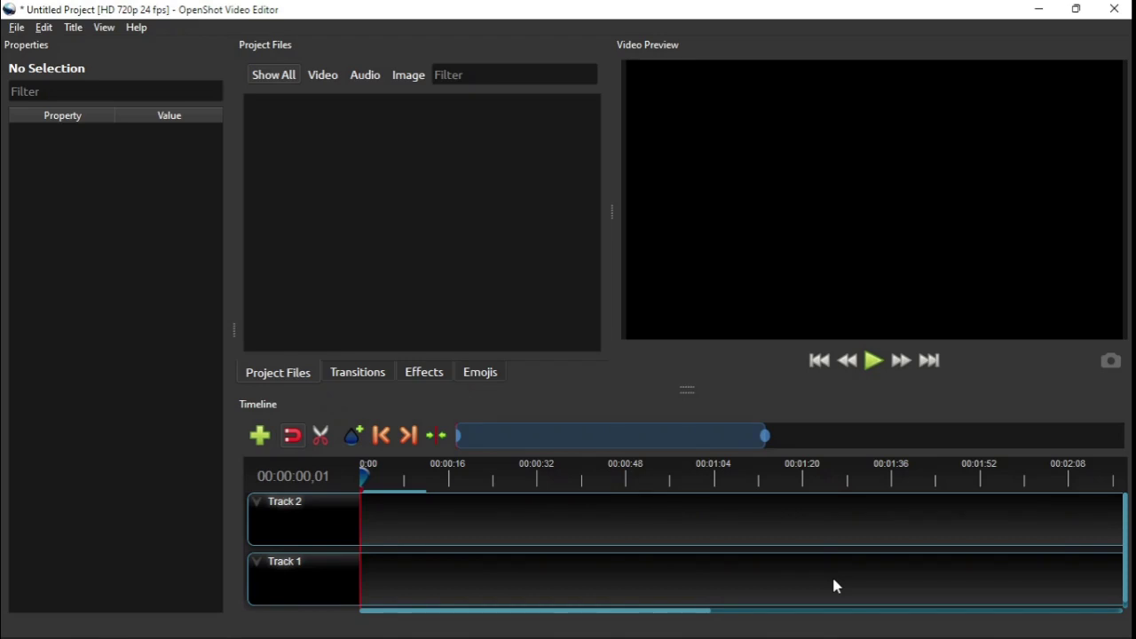
# Play the finished Space Travel video in Windows Media Player
pyautogui.click(831, 619)
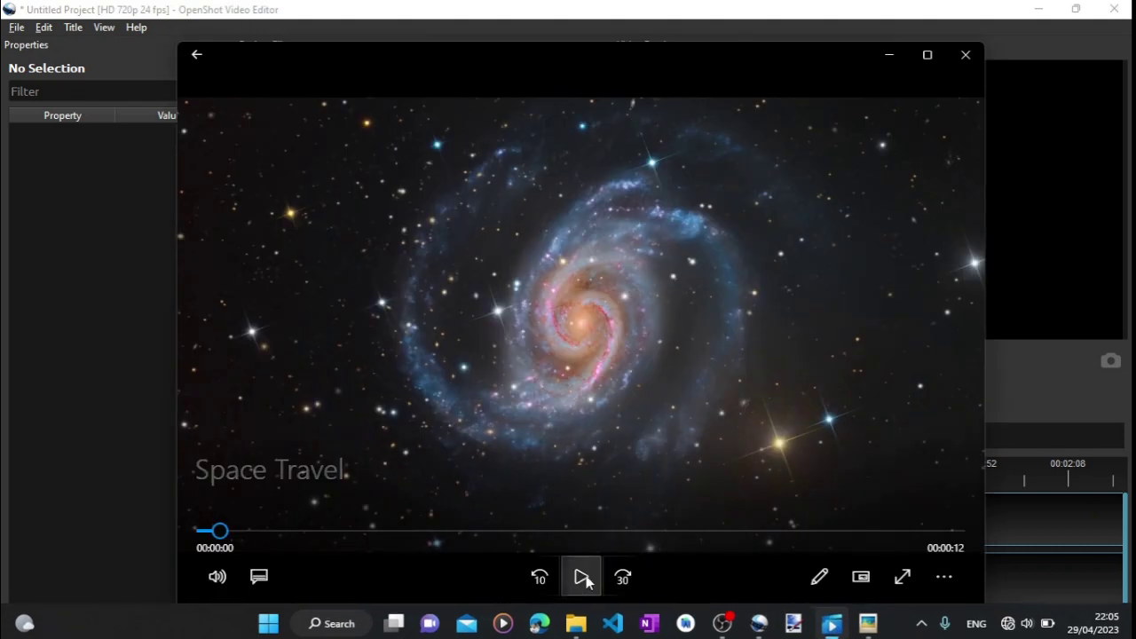
pyautogui.click(580, 573)
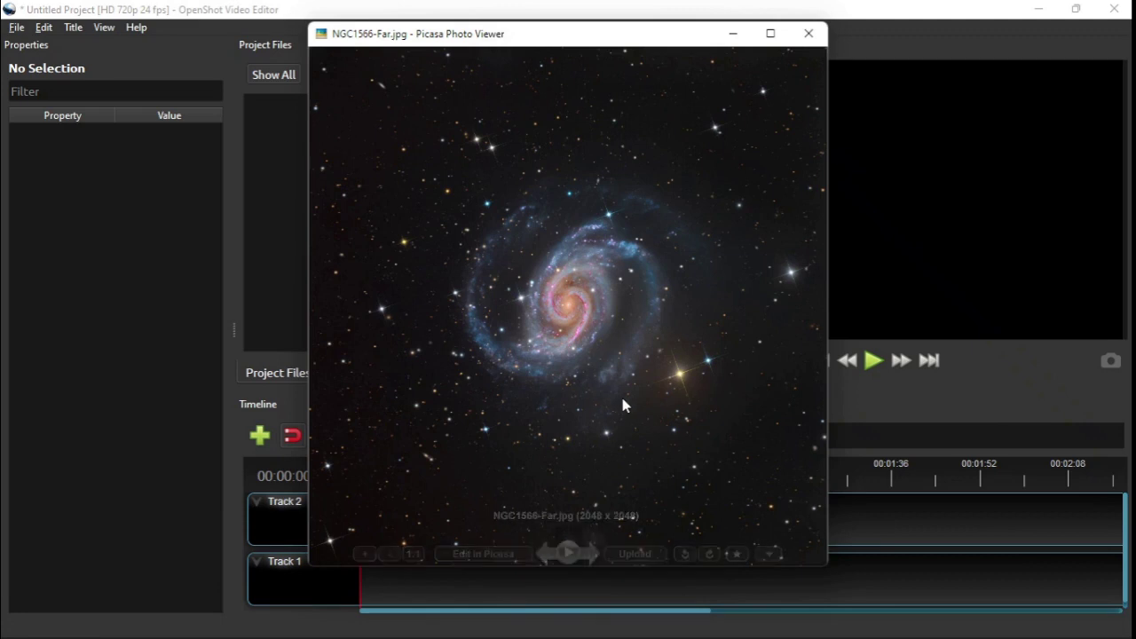
# Flip between NGC1566-Far.jpg and NGC1566-Near.jpg in Picasa, then minimise the viewer
pyautogui.press('Right')
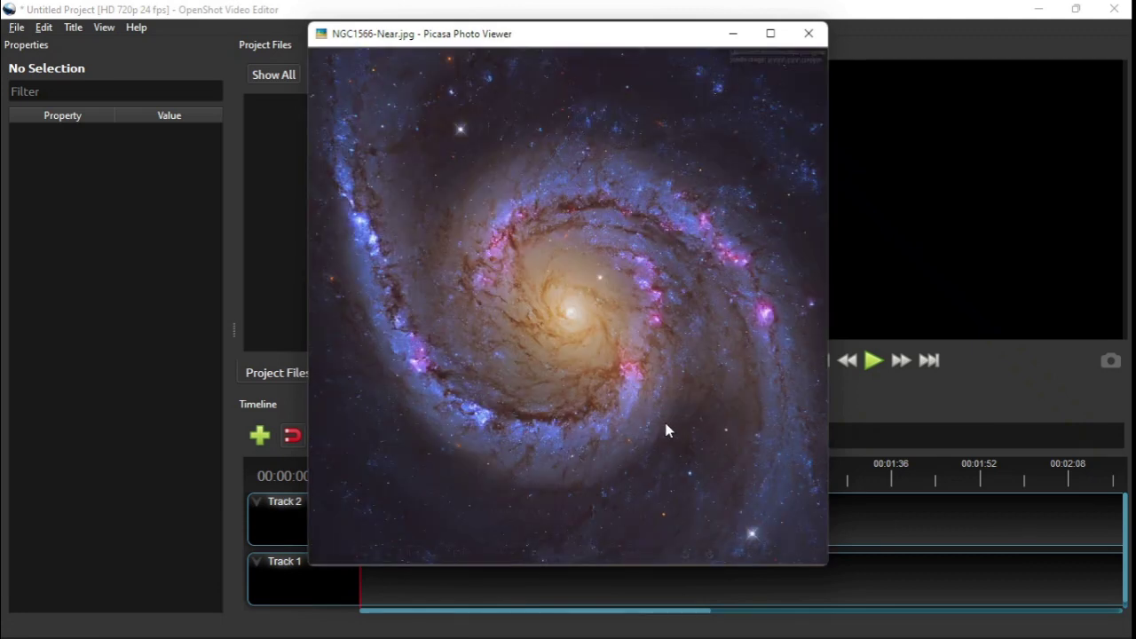
pyautogui.press('Left')
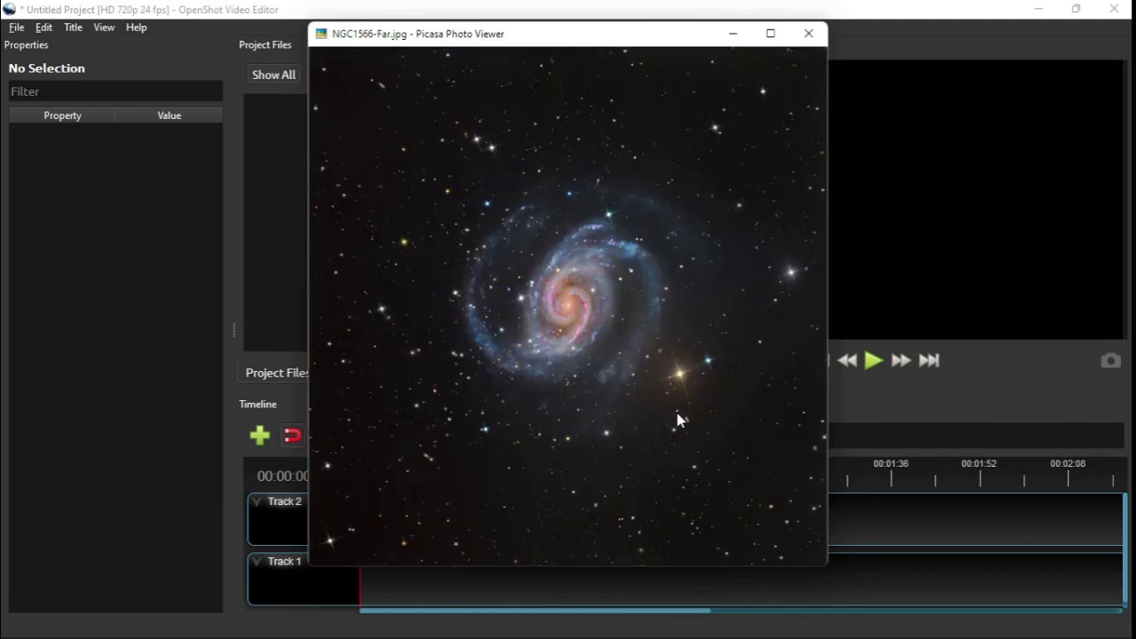
pyautogui.click(736, 34)
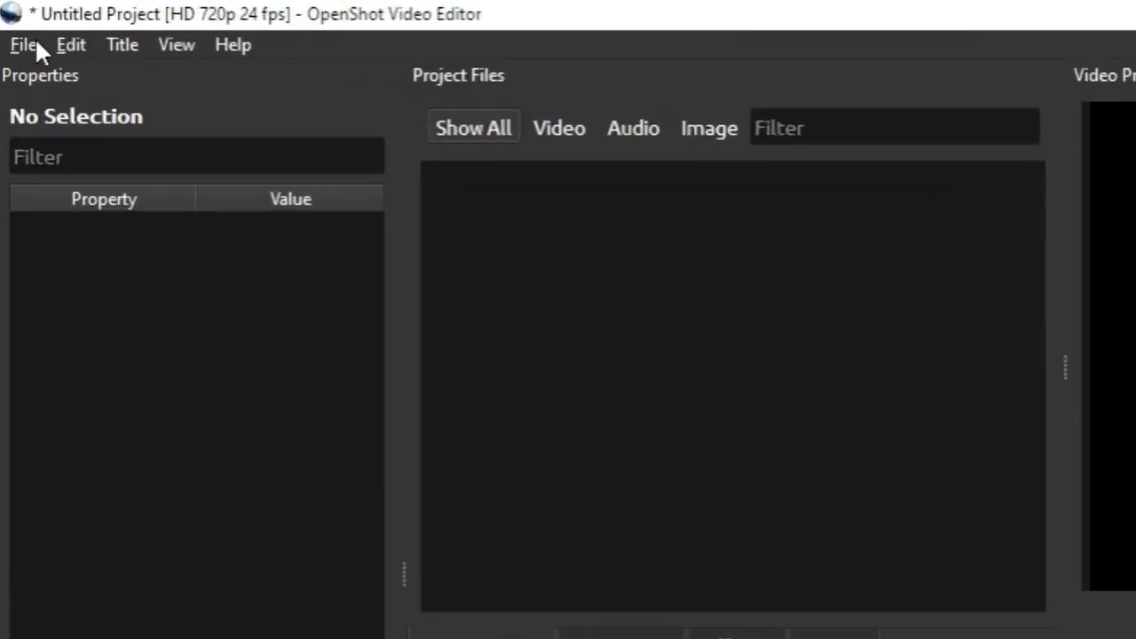
# Set the project profile to HD 720p 24 fps
pyautogui.click(20, 29)
pyautogui.click(153, 284)
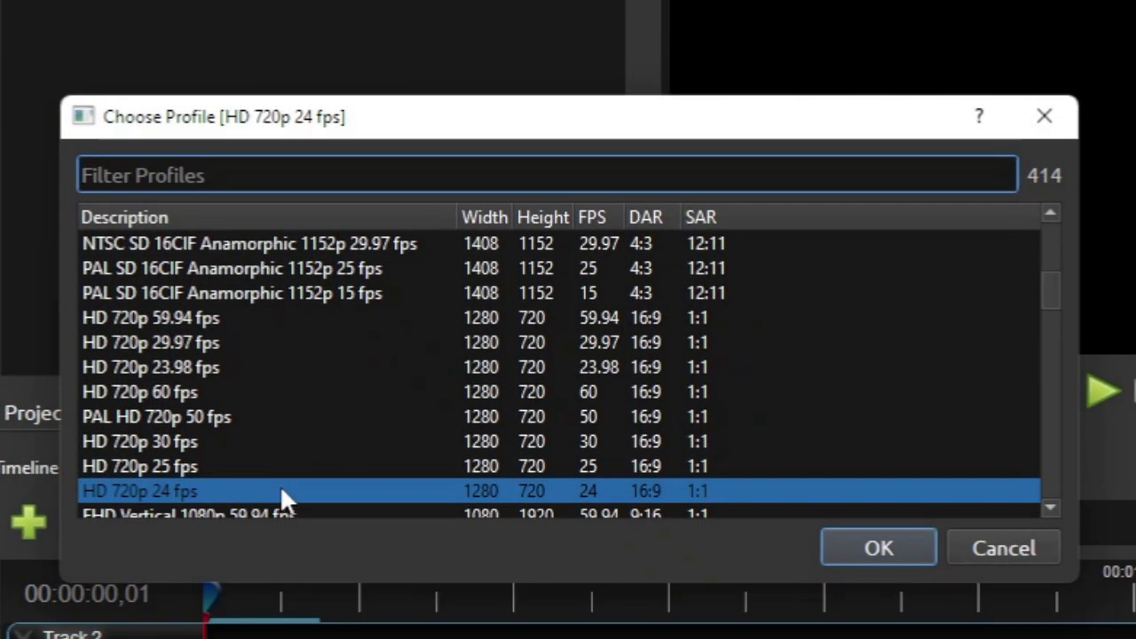
pyautogui.scroll(-2, 279, 484)
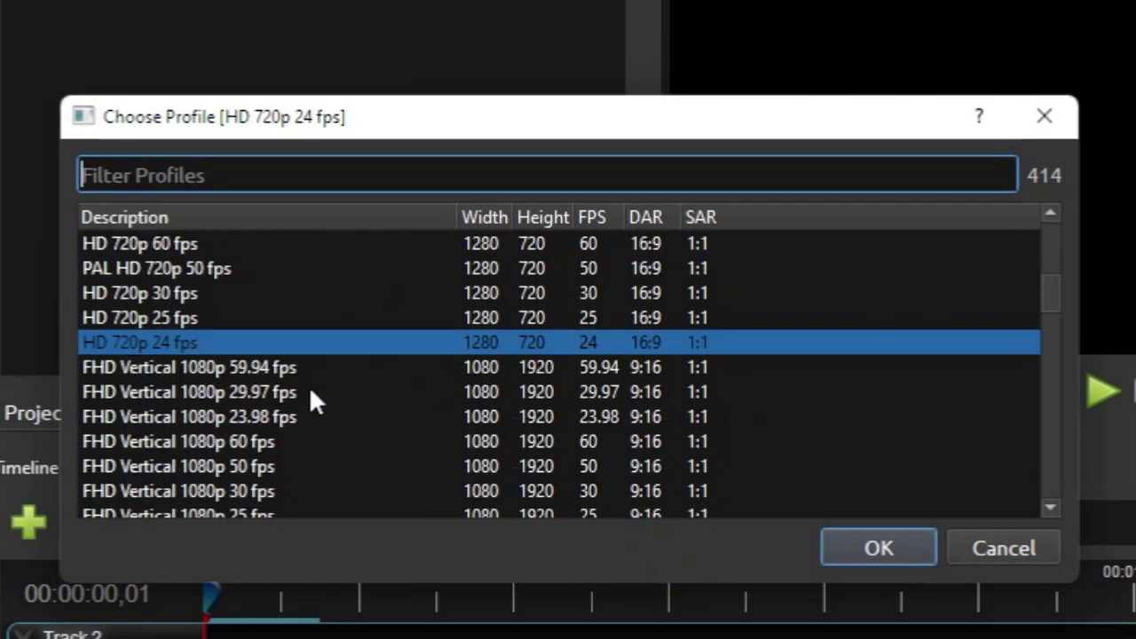
pyautogui.click(328, 342)
pyautogui.click(878, 548)
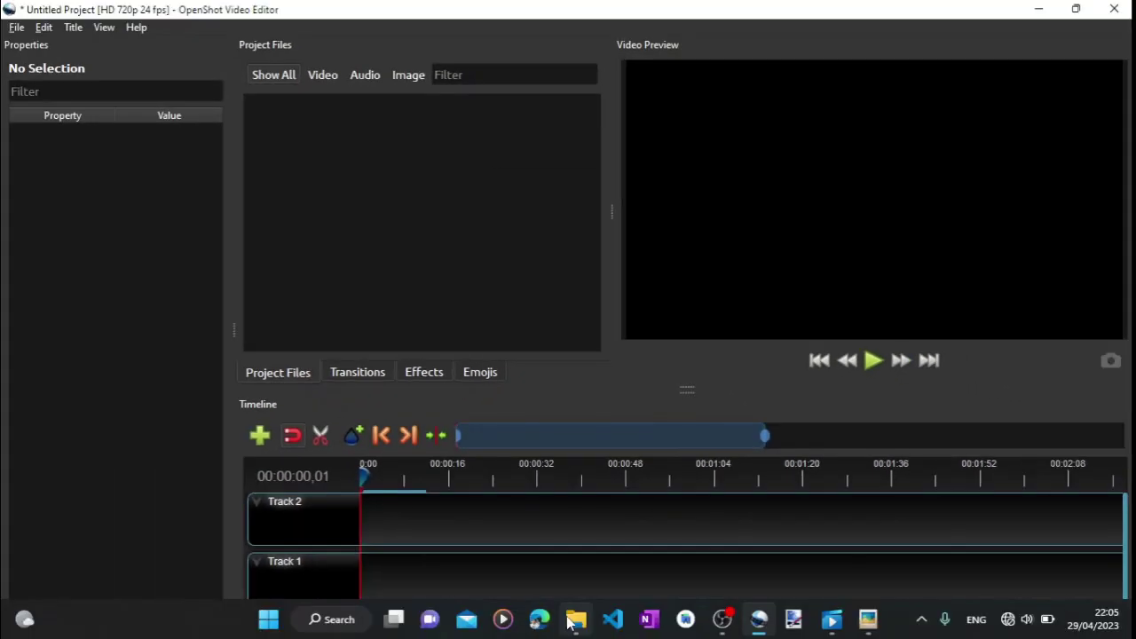
# Import Lazy Walk - Cheel.mp3, NGC1566-Far.jpg and NGC1566-Near.jpg from Materials into Project Files
pyautogui.click(572, 620)
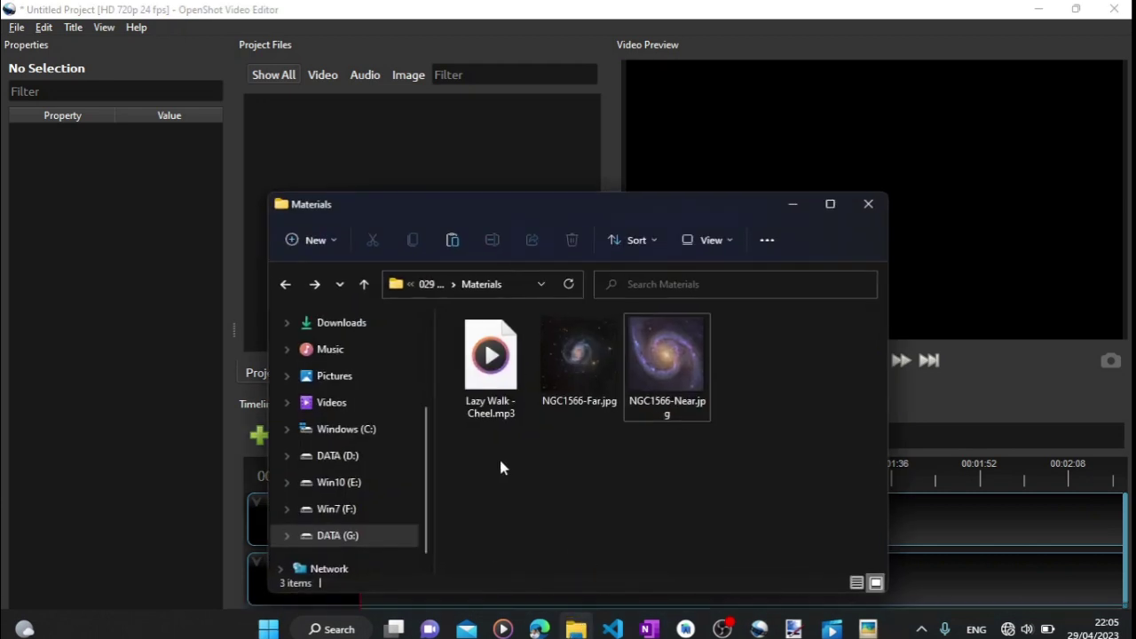
pyautogui.moveTo(495, 456); pyautogui.dragTo(650, 339)
pyautogui.moveTo(490, 356); pyautogui.dragTo(509, 183)
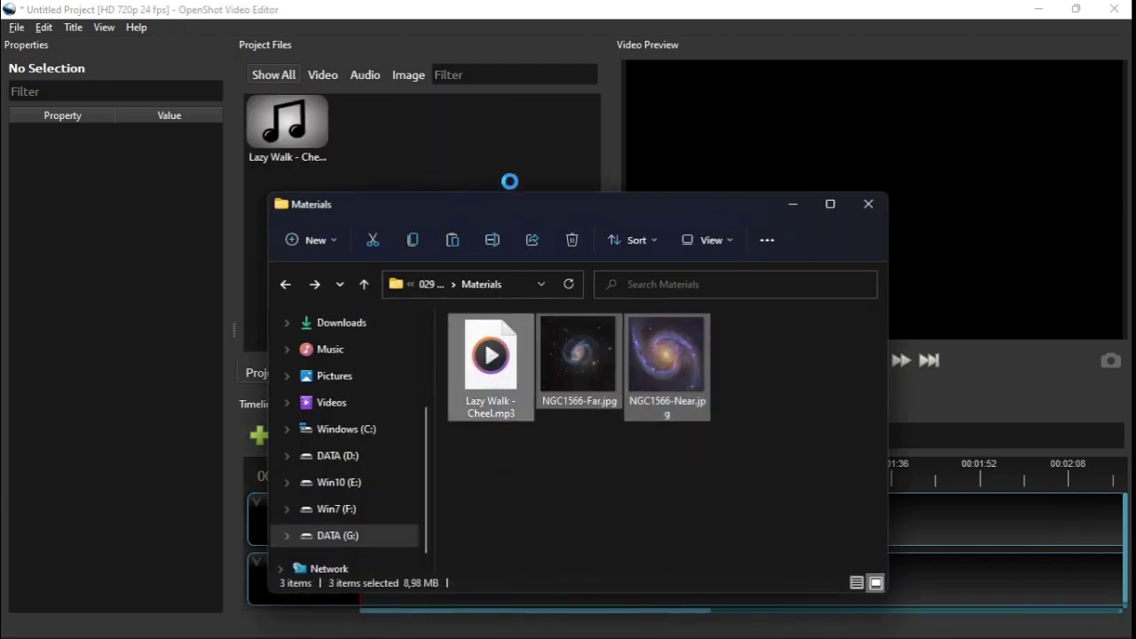
pyautogui.click(794, 204)
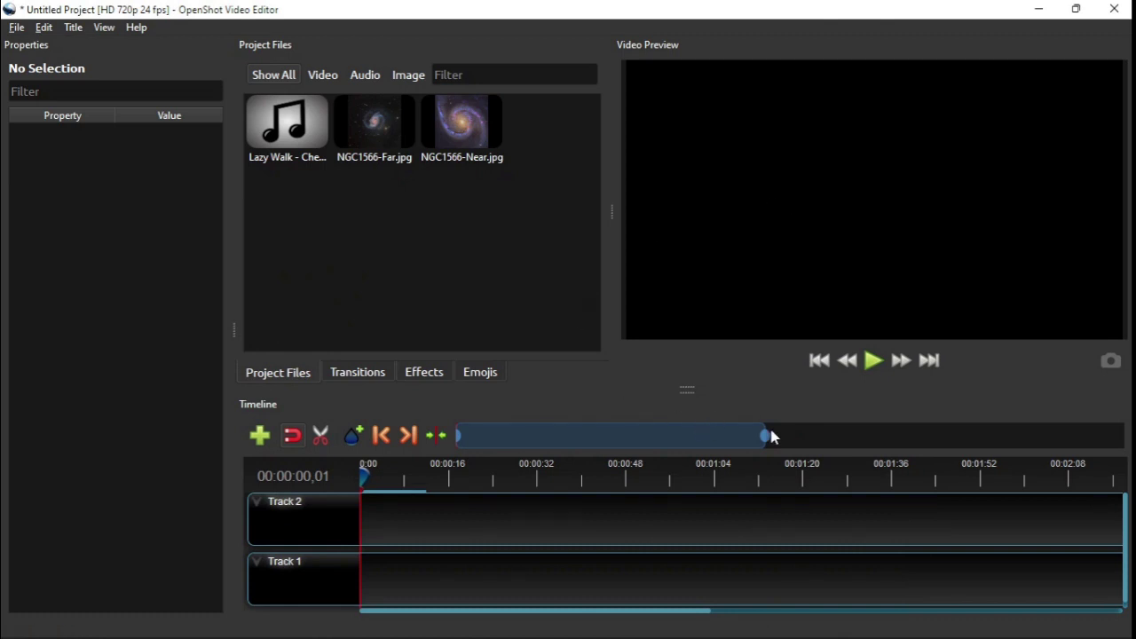
# Zoom the timeline, drop NGC1566-Far.jpg onto Track 1 and trim it to 4,96 seconds
pyautogui.moveTo(768, 434); pyautogui.dragTo(518, 436)
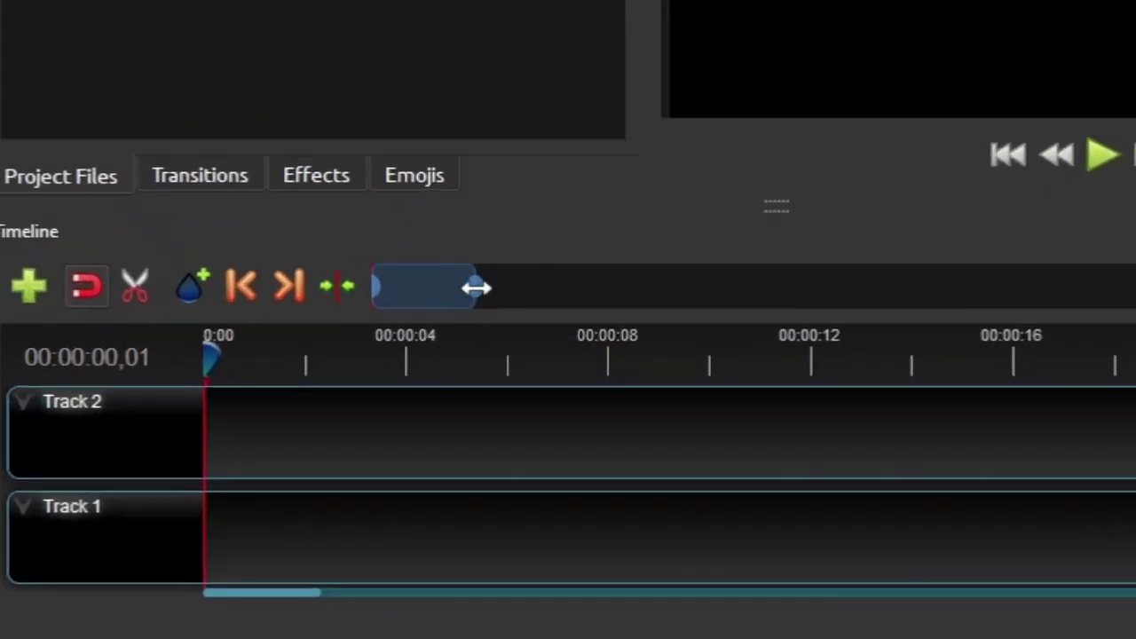
pyautogui.moveTo(476, 286); pyautogui.dragTo(459, 293)
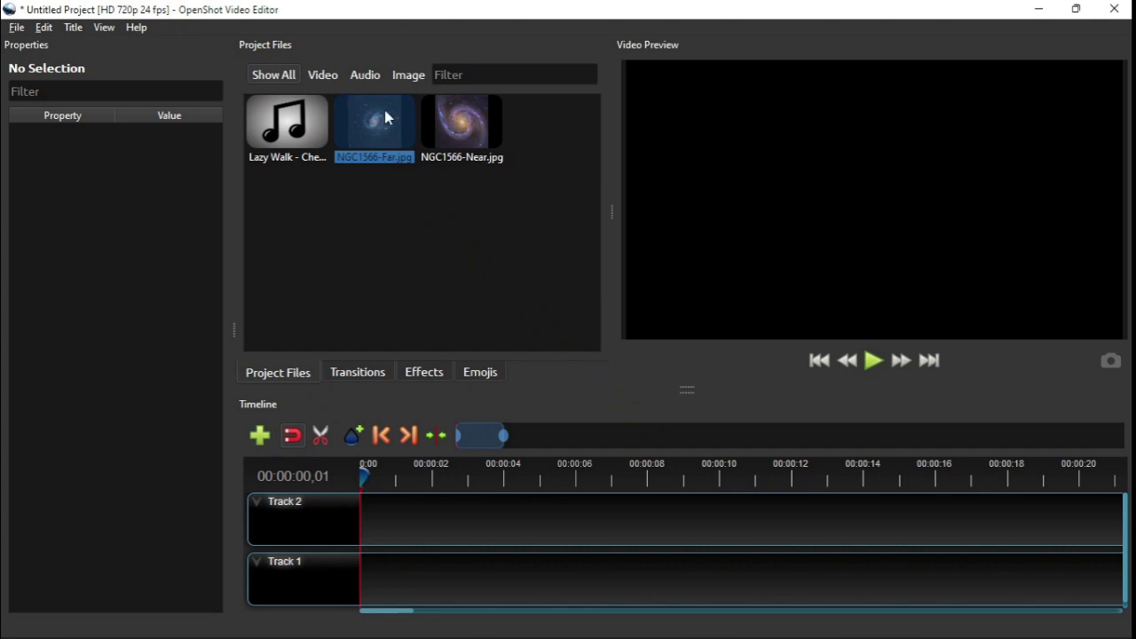
pyautogui.moveTo(386, 118); pyautogui.dragTo(469, 584)
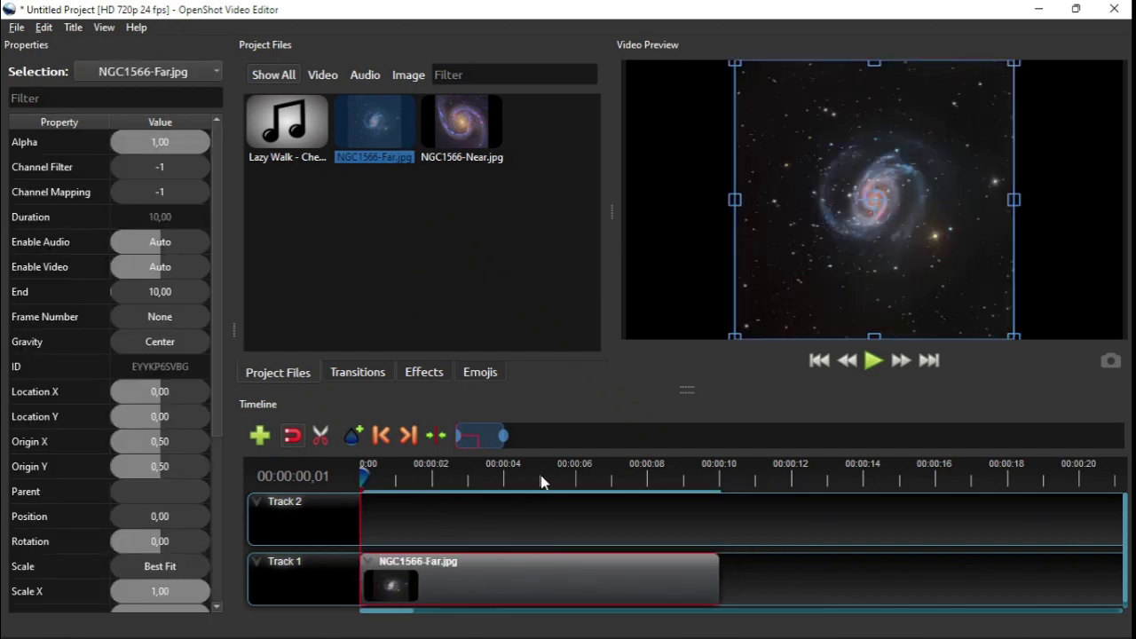
pyautogui.click(542, 479)
pyautogui.moveTo(542, 479); pyautogui.dragTo(537, 477)
pyautogui.moveTo(718, 585); pyautogui.dragTo(539, 582)
pyautogui.click(519, 482)
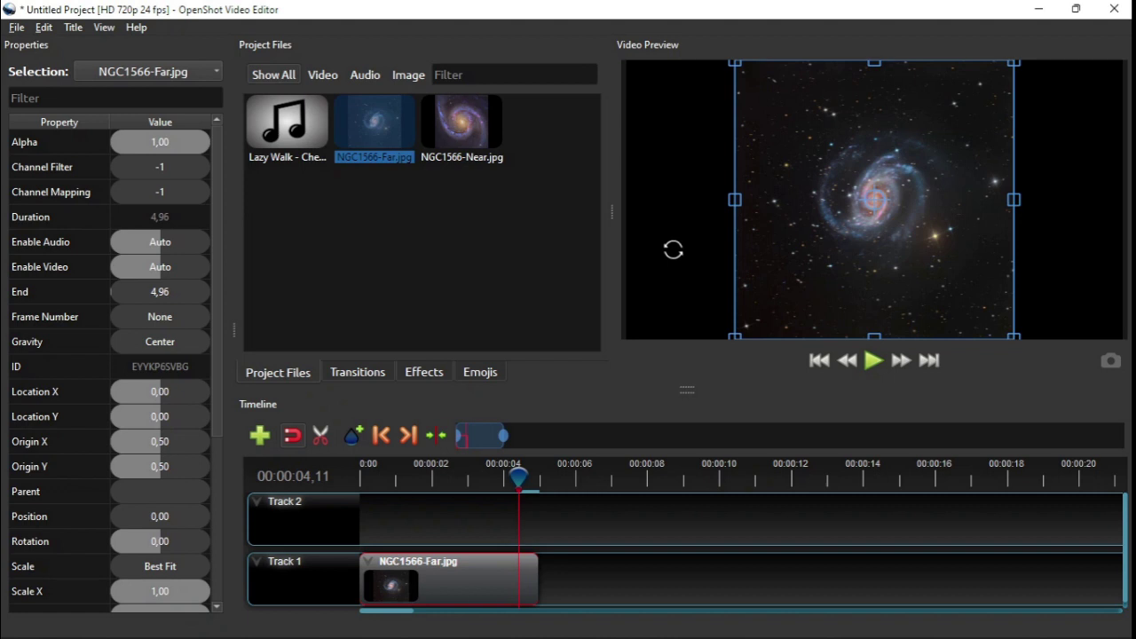
# At the clip's start, set Scale X and Scale Y to 2
pyautogui.click(381, 439)
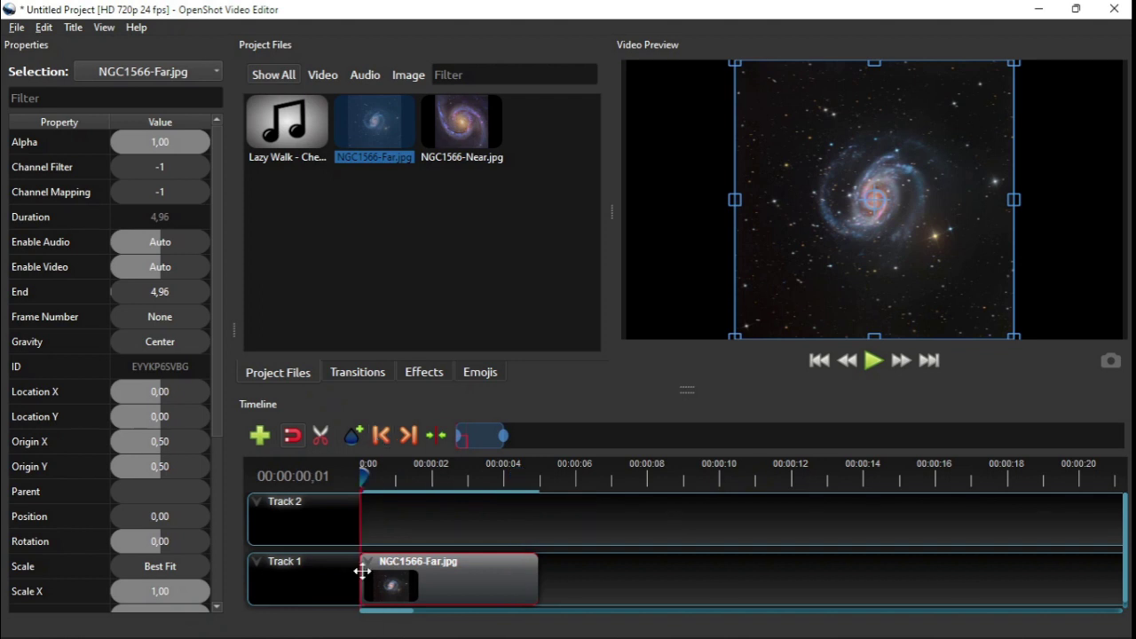
pyautogui.scroll(-3, 189, 441)
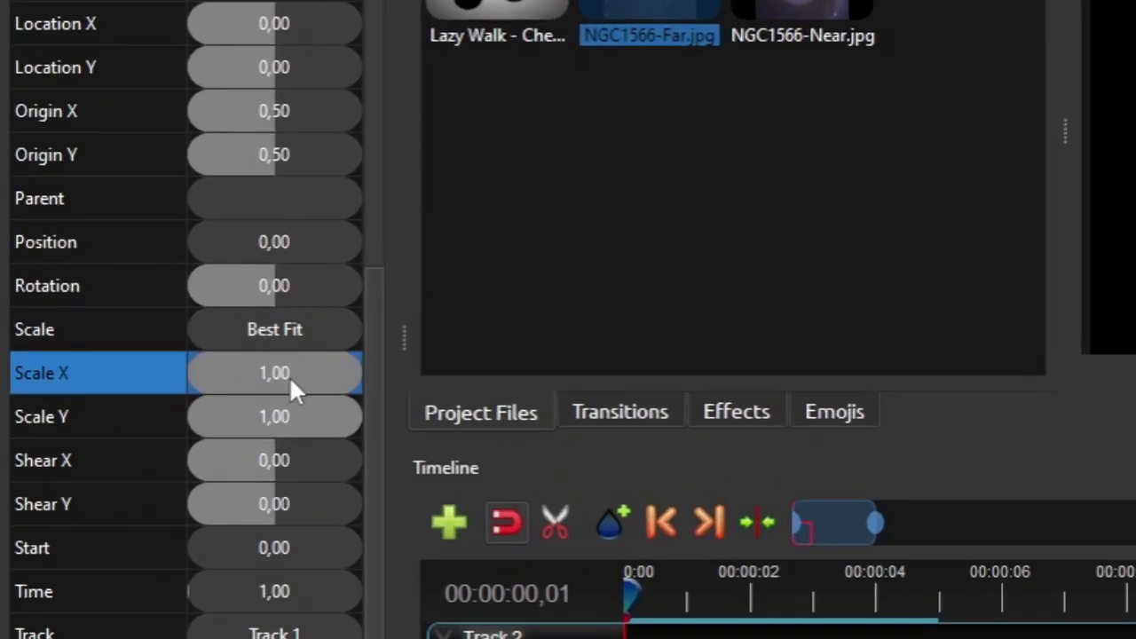
pyautogui.doubleClick(173, 353)
pyautogui.write('2')
pyautogui.doubleClick(299, 415)
pyautogui.write('2')
pyautogui.click(296, 379)
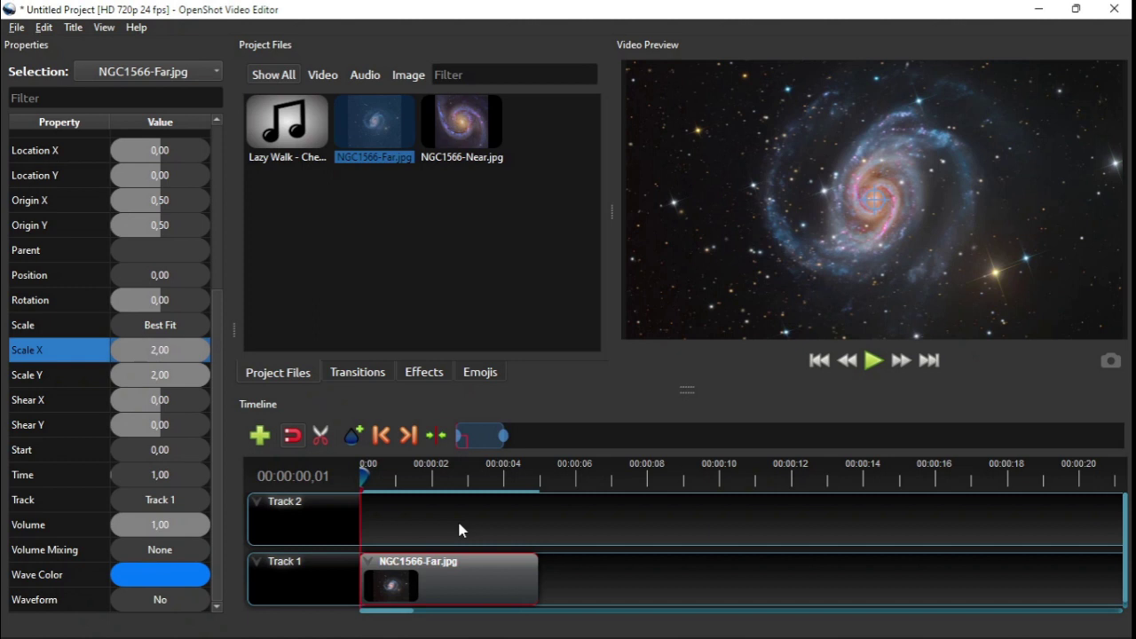
# At the clip's end, set Scale X and Scale Y to 4
pyautogui.click(409, 435)
pyautogui.moveTo(533, 631)
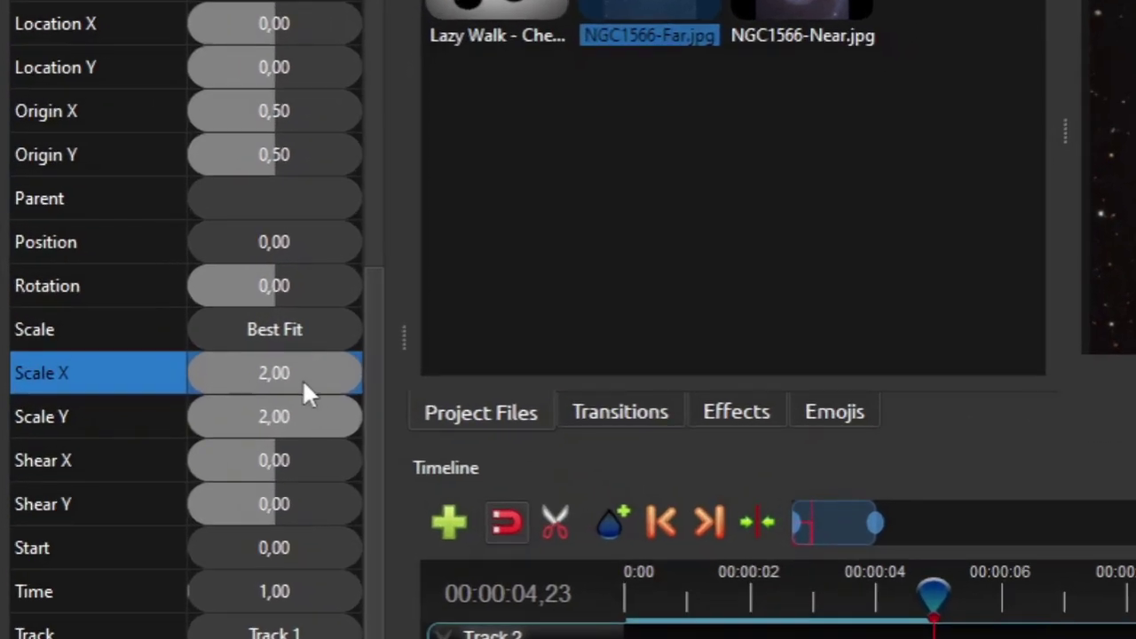
pyautogui.doubleClick(282, 373)
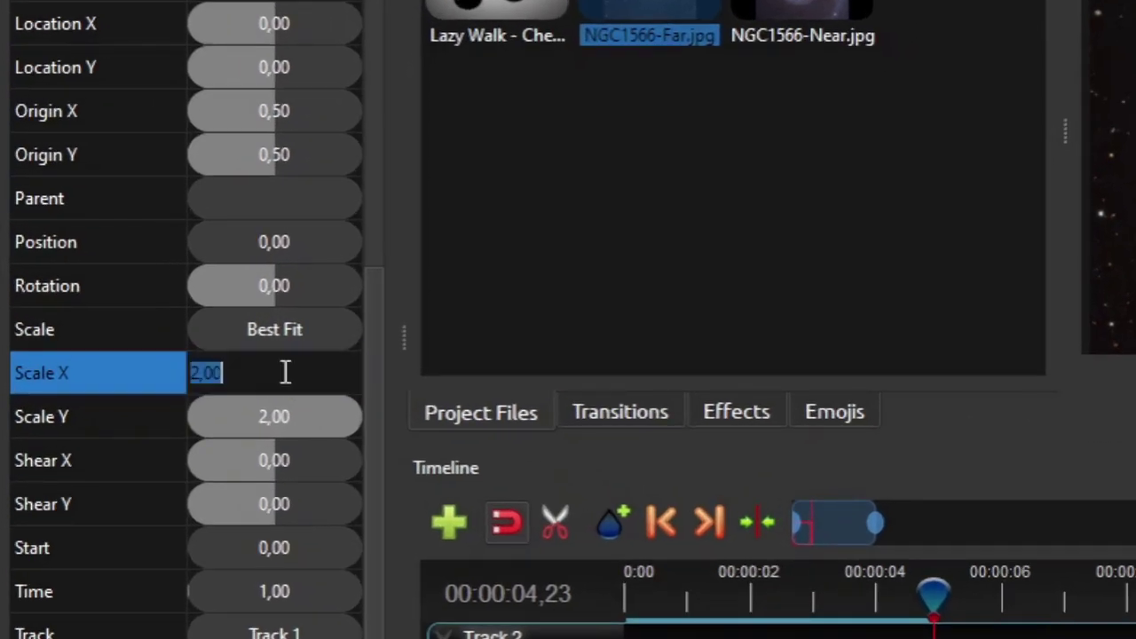
pyautogui.write('4')
pyautogui.doubleClick(297, 418)
pyautogui.write('4')
pyautogui.click(296, 375)
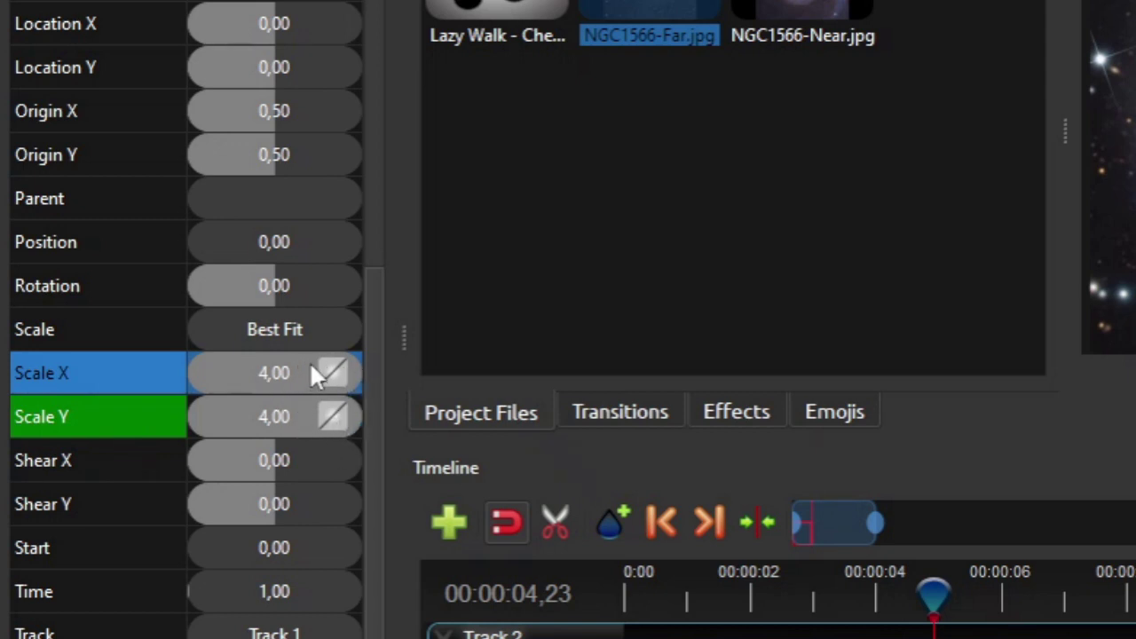
# Apply Bezier Ease In (Expo) interpolation to the Scale X and Scale Y keyframes
pyautogui.rightClick(312, 366)
pyautogui.moveTo(353, 373)
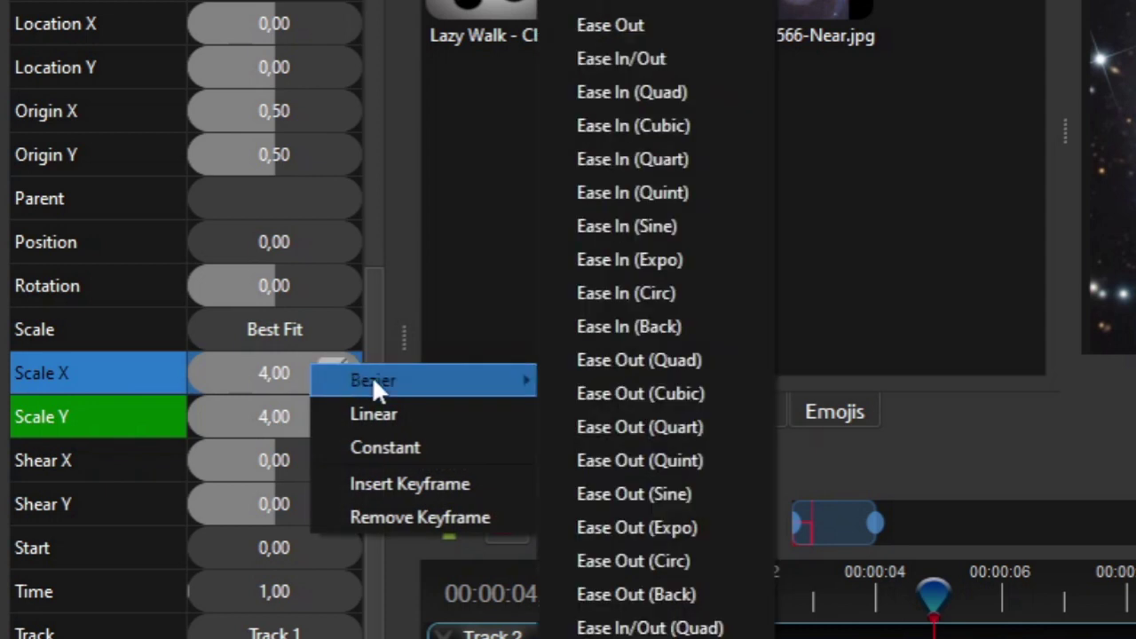
pyautogui.click(630, 252)
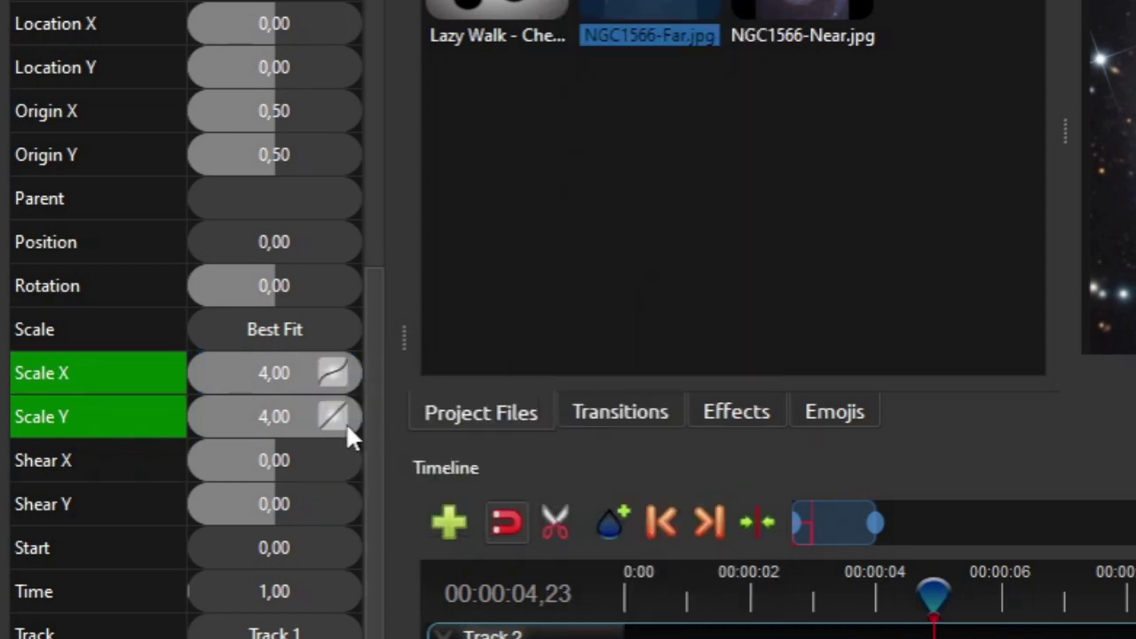
pyautogui.rightClick(301, 416)
pyautogui.moveTo(361, 434)
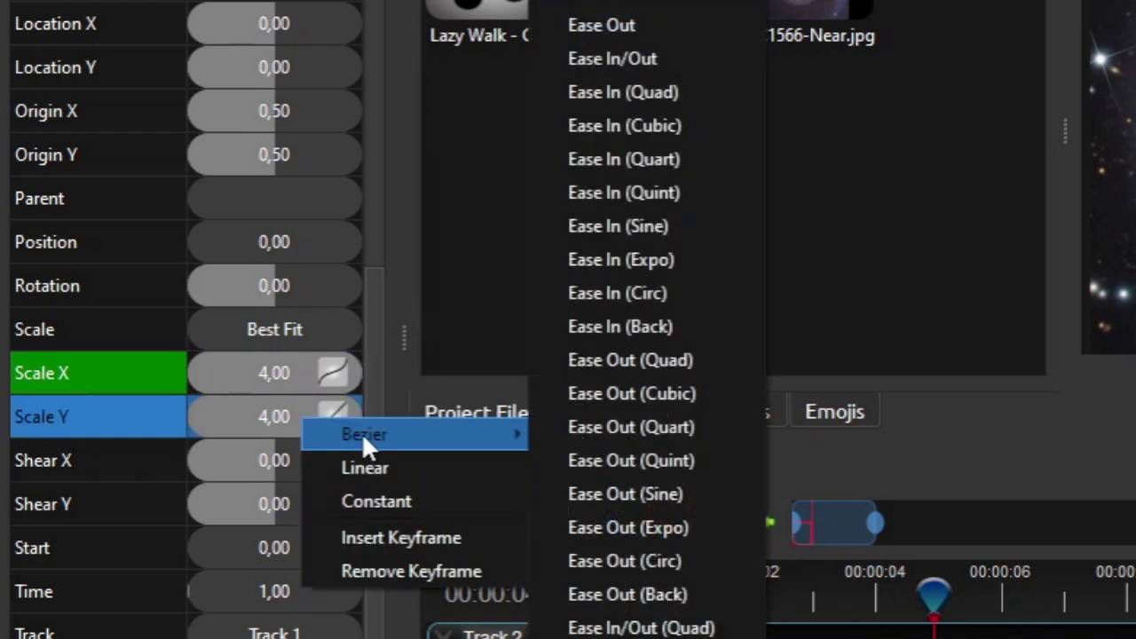
pyautogui.click(617, 261)
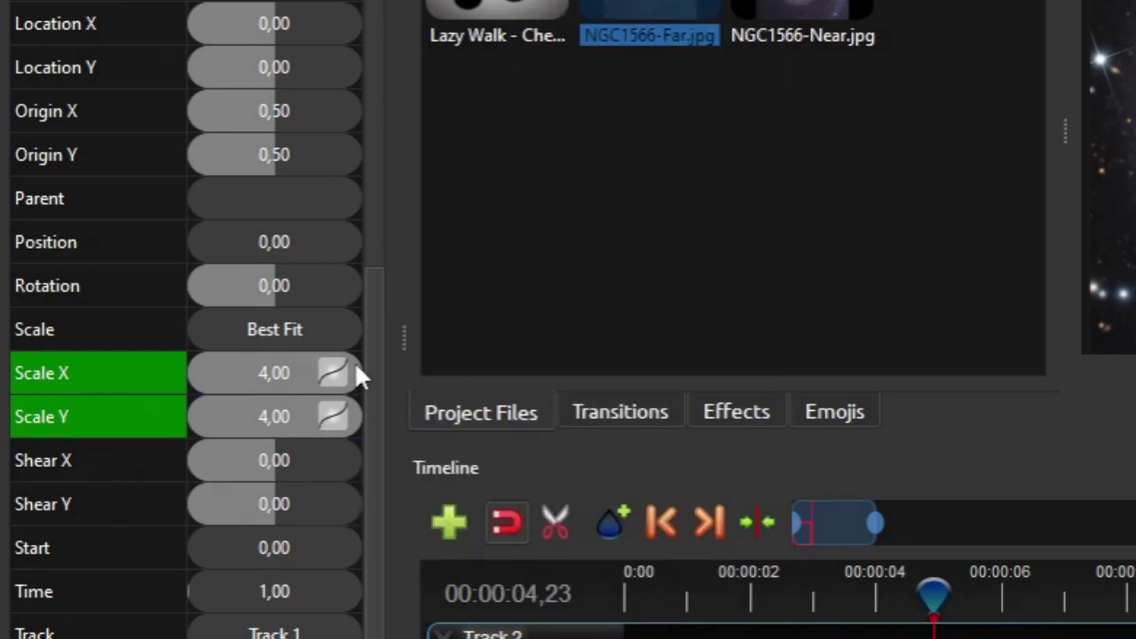
# Drag the NGC1566-Far clip's Rotation value to spin the galaxy image
pyautogui.click(280, 293)
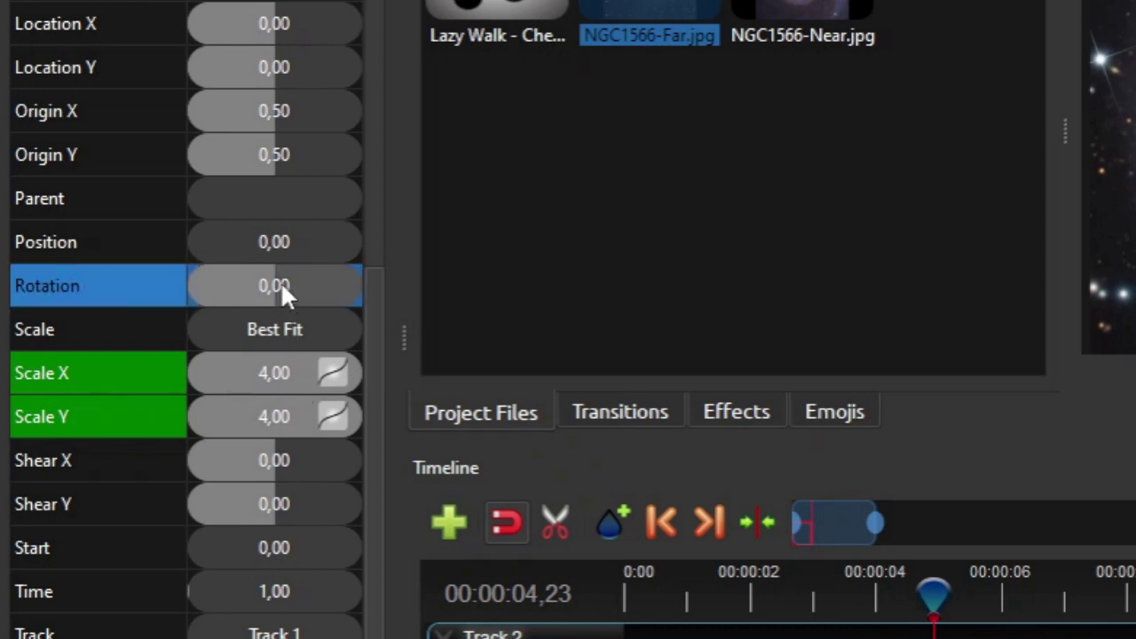
pyautogui.moveTo(266, 292)
pyautogui.mouseDown()
pyautogui.moveTo(241, 293)
pyautogui.moveTo(323, 288)
pyautogui.moveTo(246, 296)
pyautogui.mouseUp()
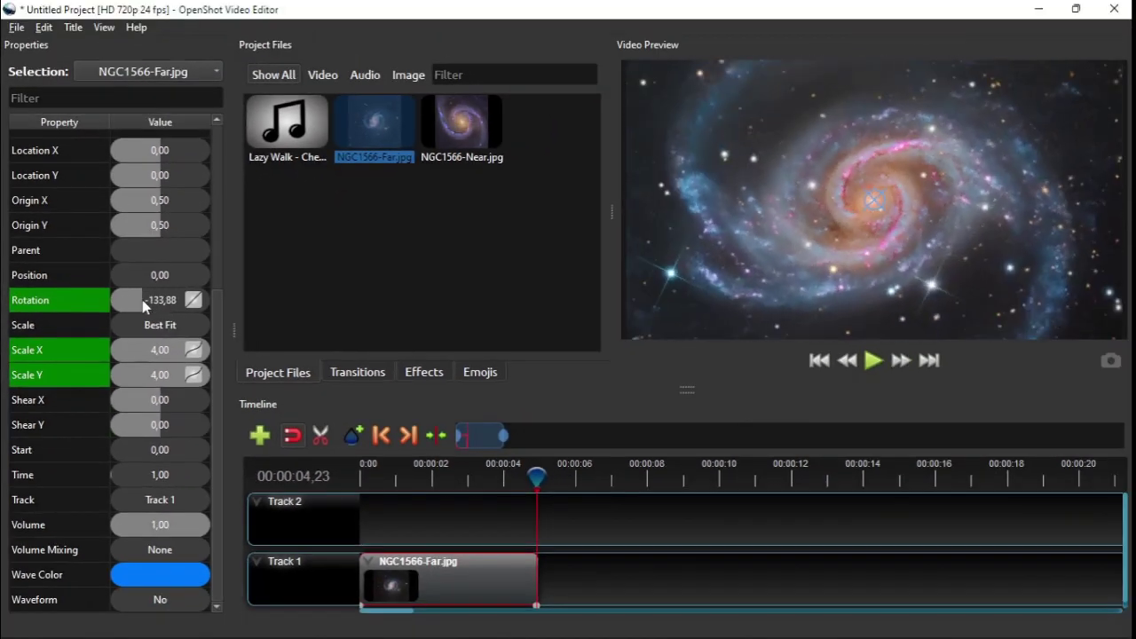
pyautogui.moveTo(144, 306)
pyautogui.mouseDown()
pyautogui.moveTo(190, 300)
pyautogui.moveTo(195, 315)
pyautogui.moveTo(143, 312)
pyautogui.mouseUp()
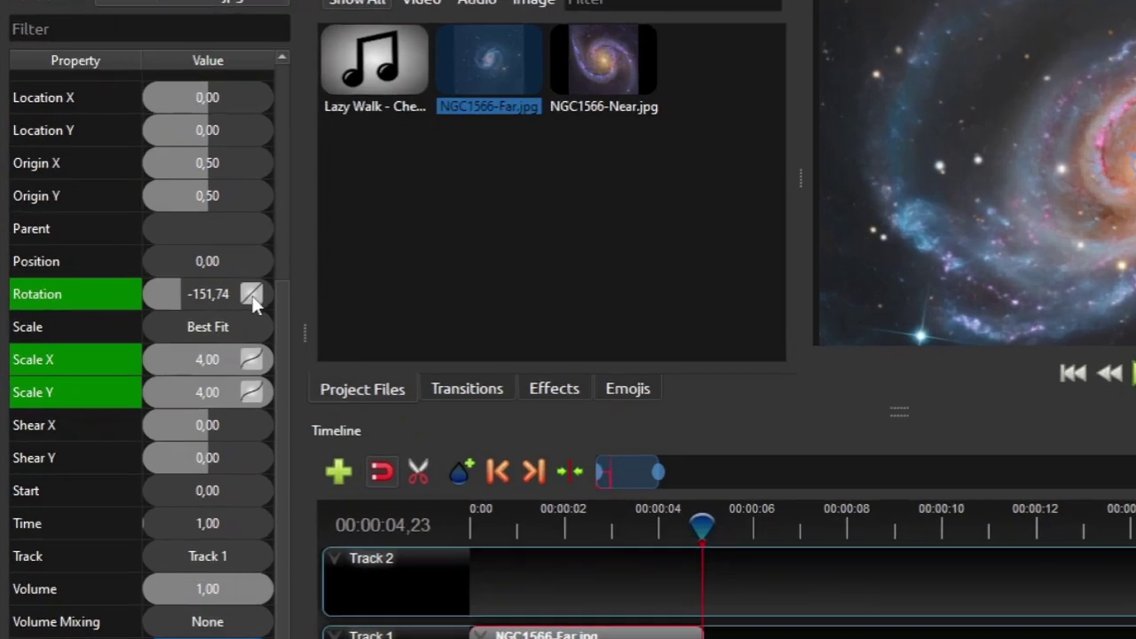
# Give the rotation keyframe a Bezier Ease In (Expo) curve
pyautogui.rightClick(193, 300)
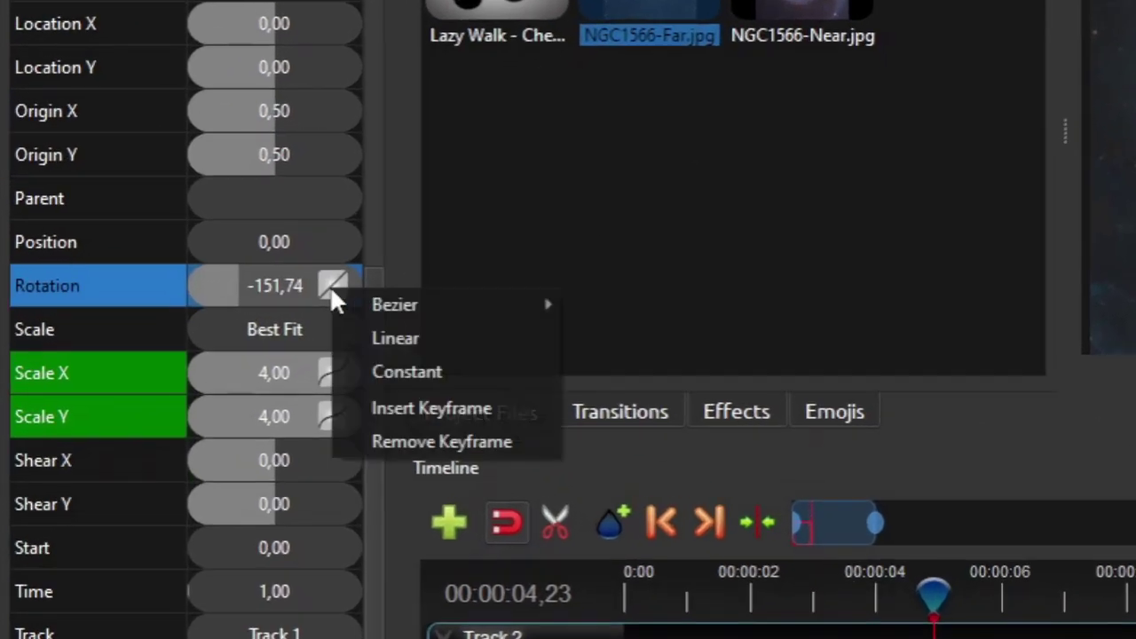
pyautogui.moveTo(218, 310)
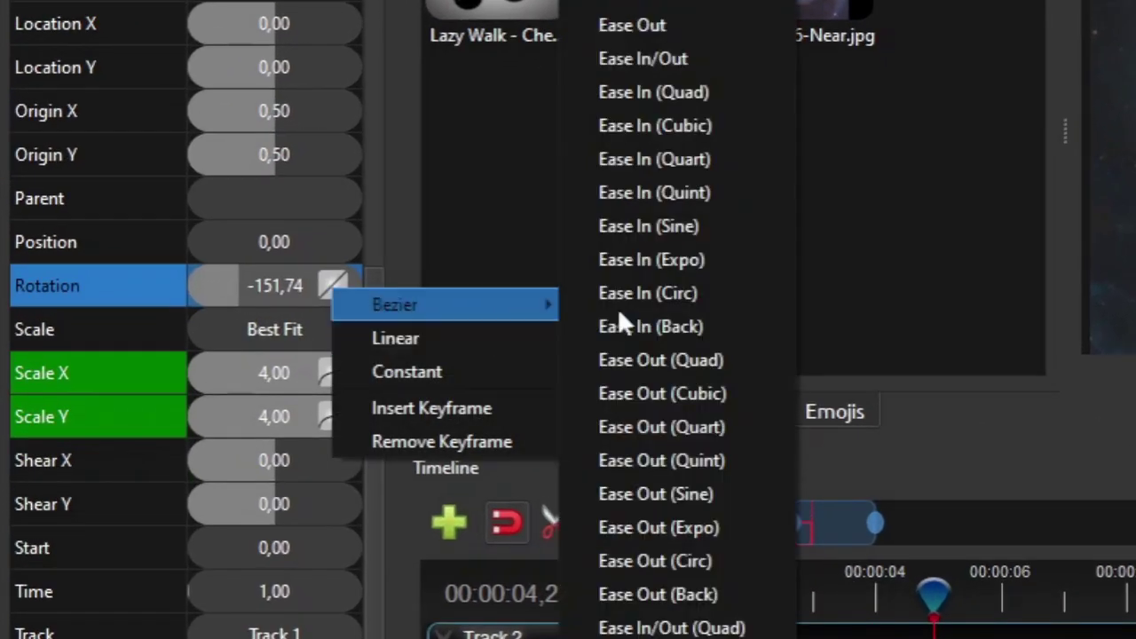
pyautogui.click(664, 272)
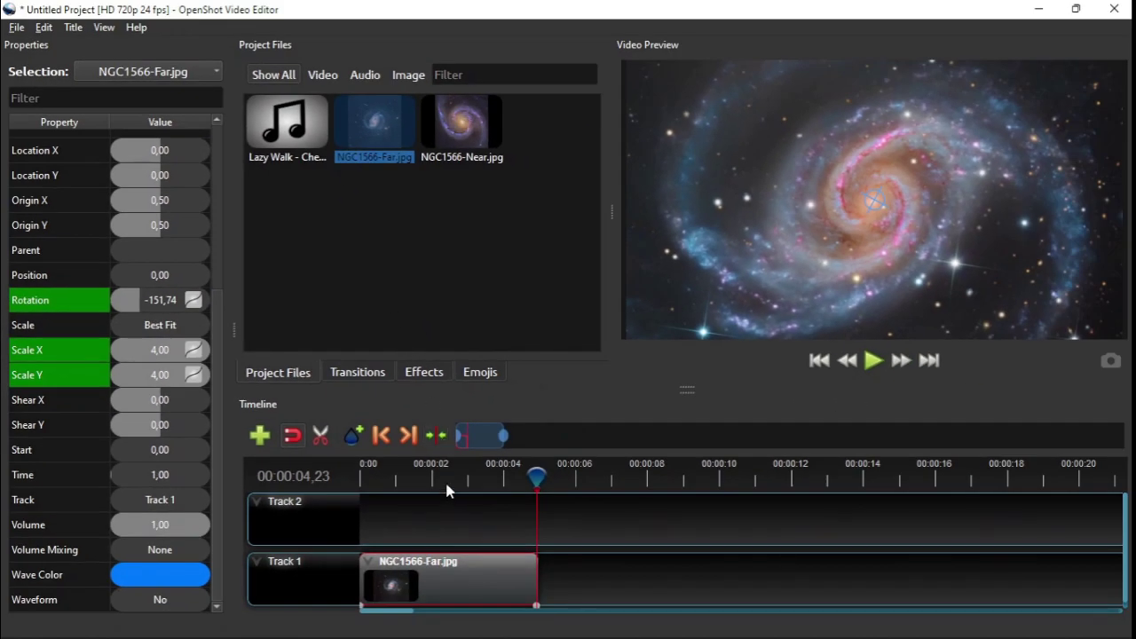
pyautogui.click(381, 437)
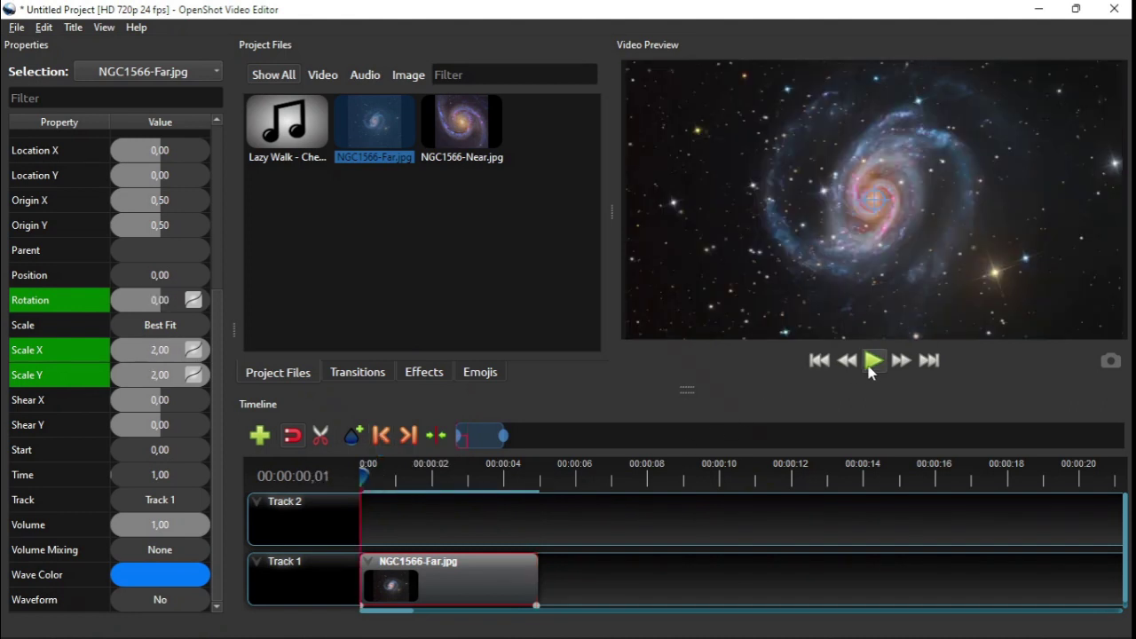
pyautogui.click(873, 360)
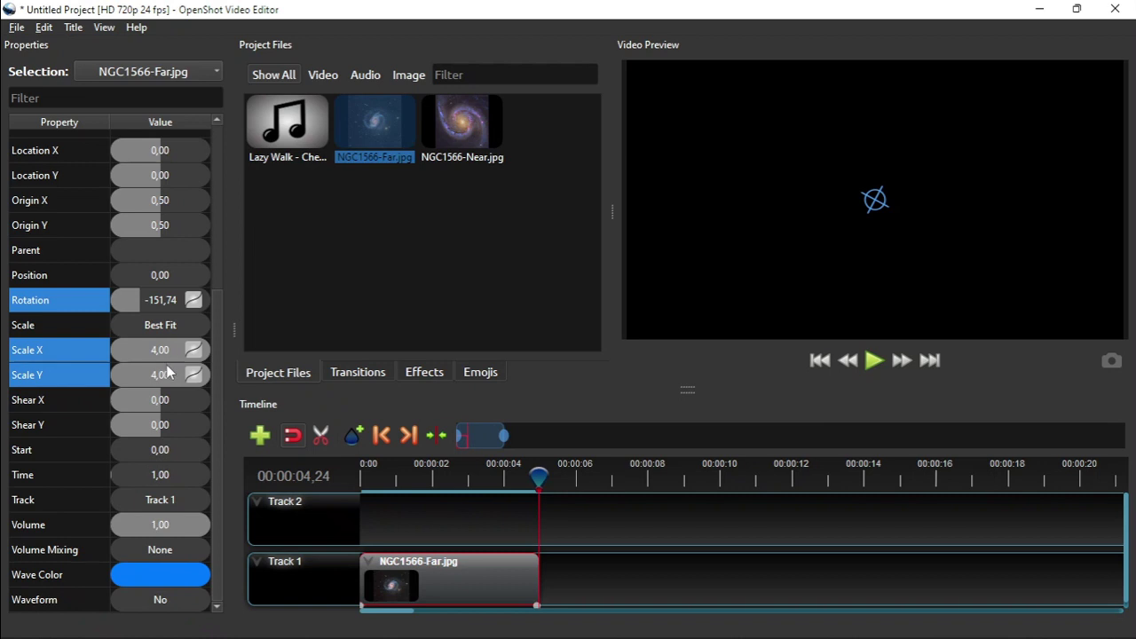
# Place NGC1566-Near.jpg on Track 1 after the Far clip and trim it to 8 seconds
pyautogui.click(442, 142)
pyautogui.moveTo(474, 128); pyautogui.dragTo(668, 591)
pyautogui.click(827, 479)
pyautogui.moveTo(896, 570); pyautogui.dragTo(825, 576)
pyautogui.click(796, 480)
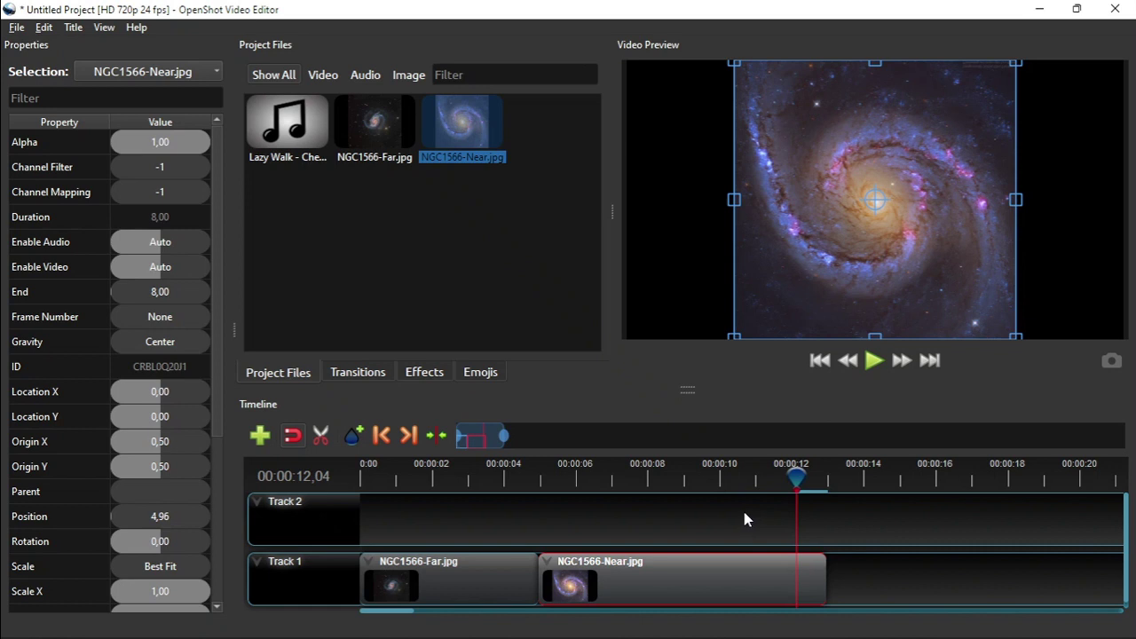
# At the Near clip's start, set Scale X and Scale Y to 2
pyautogui.click(384, 436)
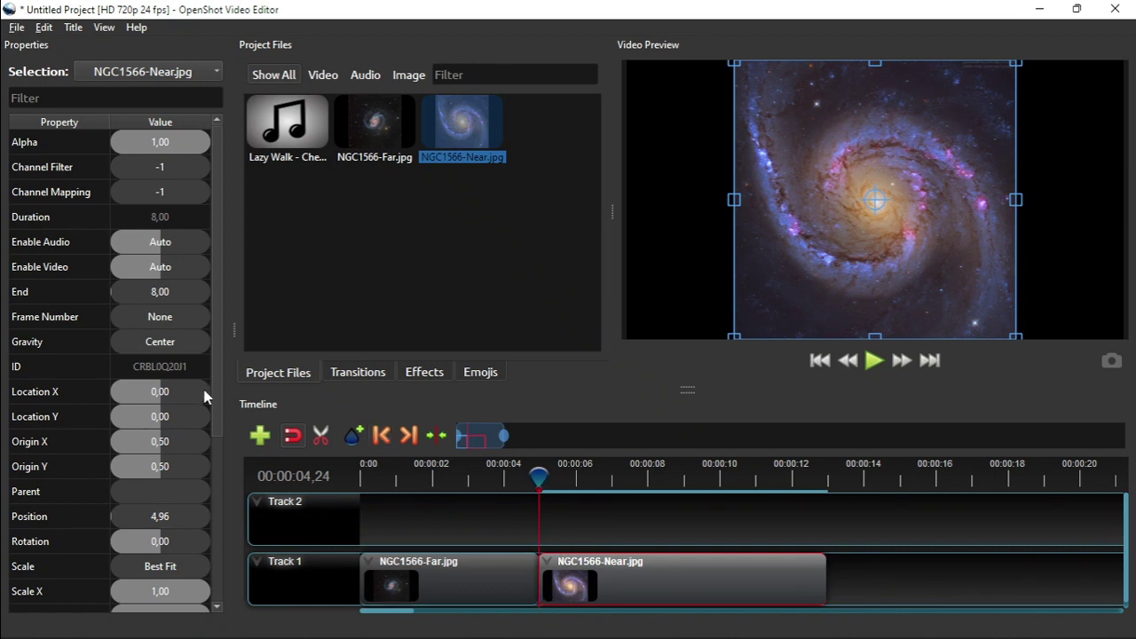
pyautogui.moveTo(220, 380); pyautogui.dragTo(212, 463)
pyautogui.click(159, 473)
pyautogui.doubleClick(160, 473)
pyautogui.write('2')
pyautogui.doubleClick(173, 495)
pyautogui.write('2')
pyautogui.press('Return')
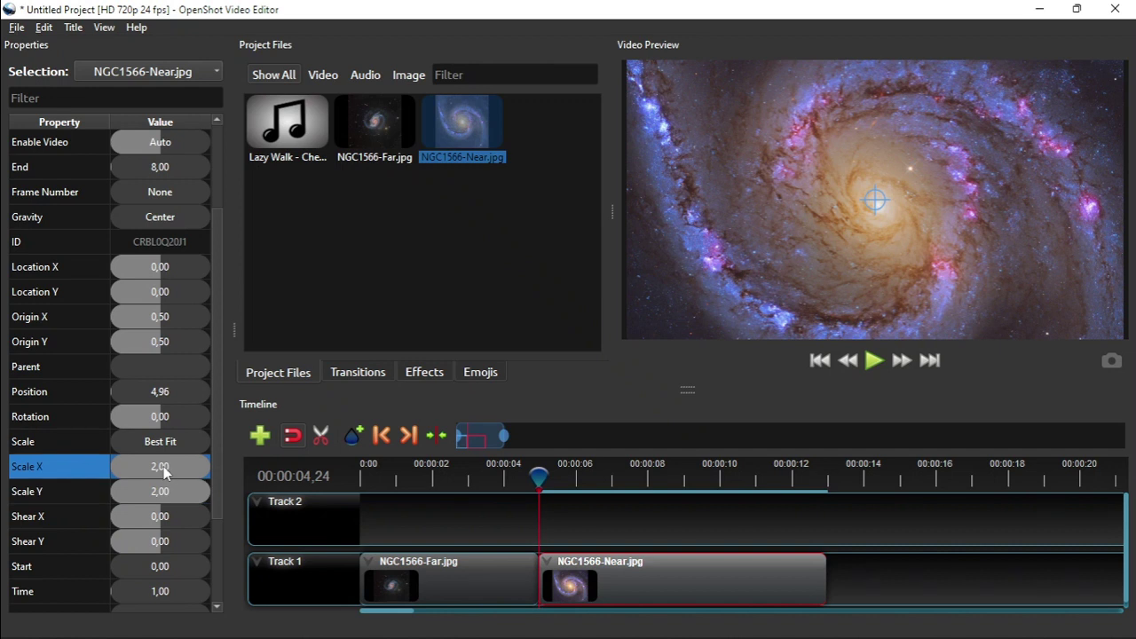
# At 00:00:08,24, set the Near clip's Scale X and Scale Y to 3
pyautogui.scroll(-2, 163, 466)
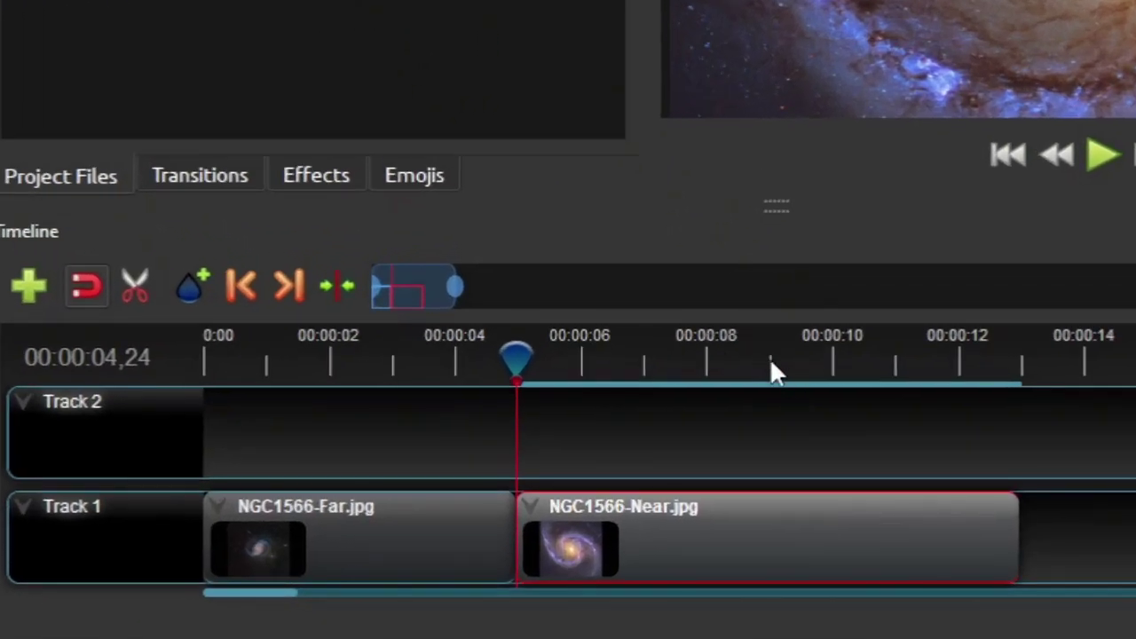
pyautogui.click(771, 360)
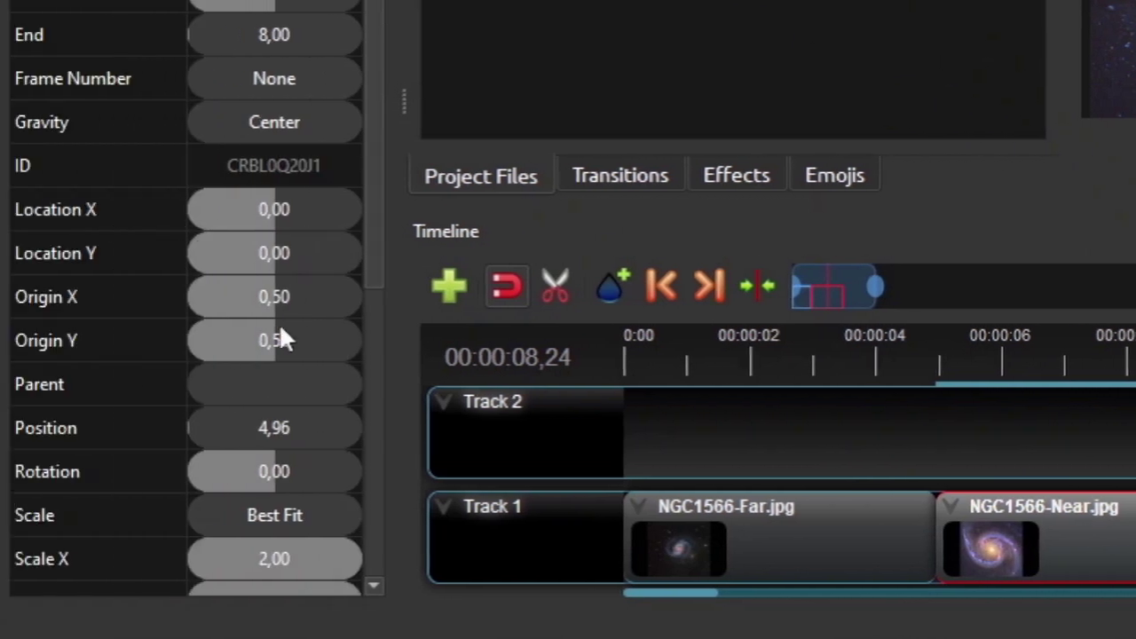
pyautogui.scroll(-3, 39, 334)
pyautogui.click(51, 166)
pyautogui.click(52, 167)
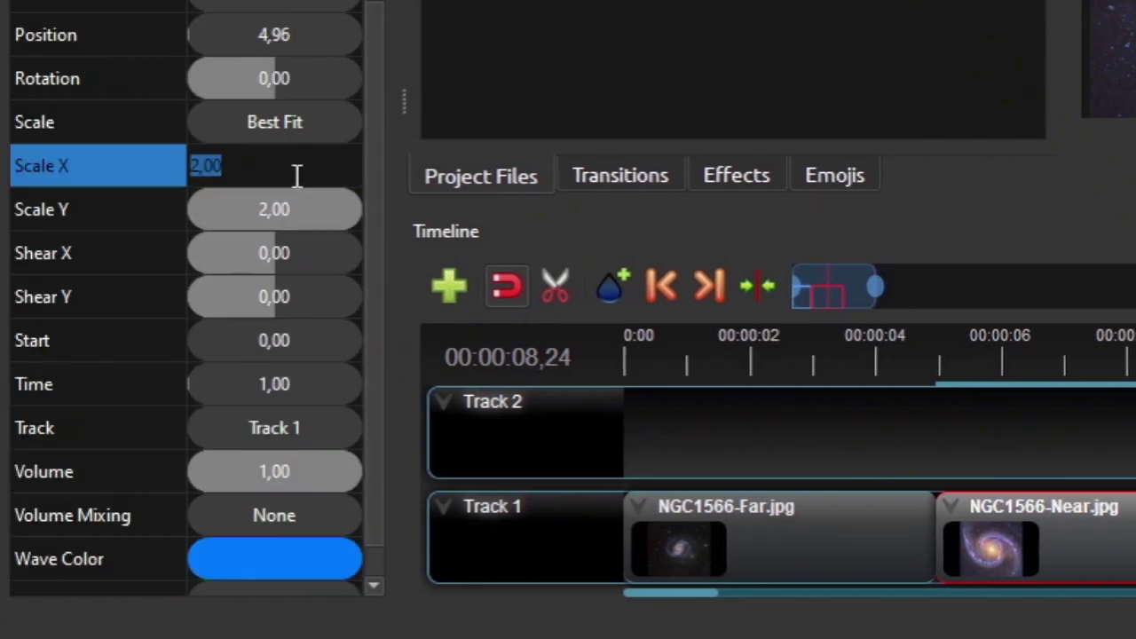
pyautogui.write('3')
pyautogui.doubleClick(265, 211)
pyautogui.write('3')
pyautogui.click(295, 164)
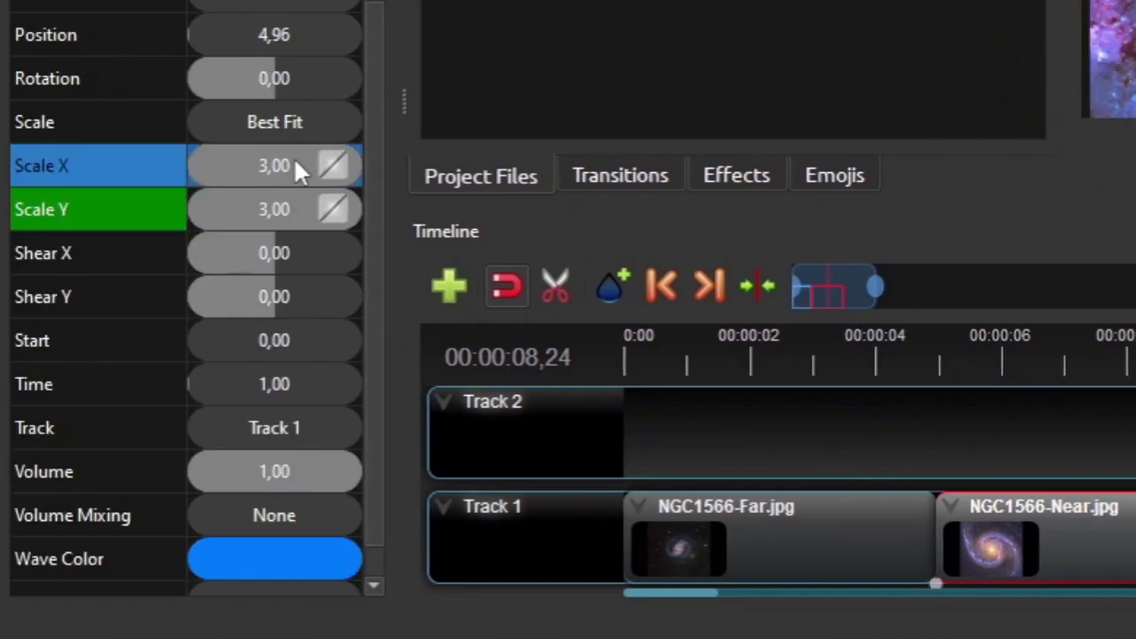
pyautogui.click(290, 214)
pyautogui.click(283, 165)
# Apply Bezier Ease In (Quad) easing to Scale X and an eased curve to Scale Y
pyautogui.rightClick(335, 162)
pyautogui.moveTo(367, 178)
pyautogui.click(655, 89)
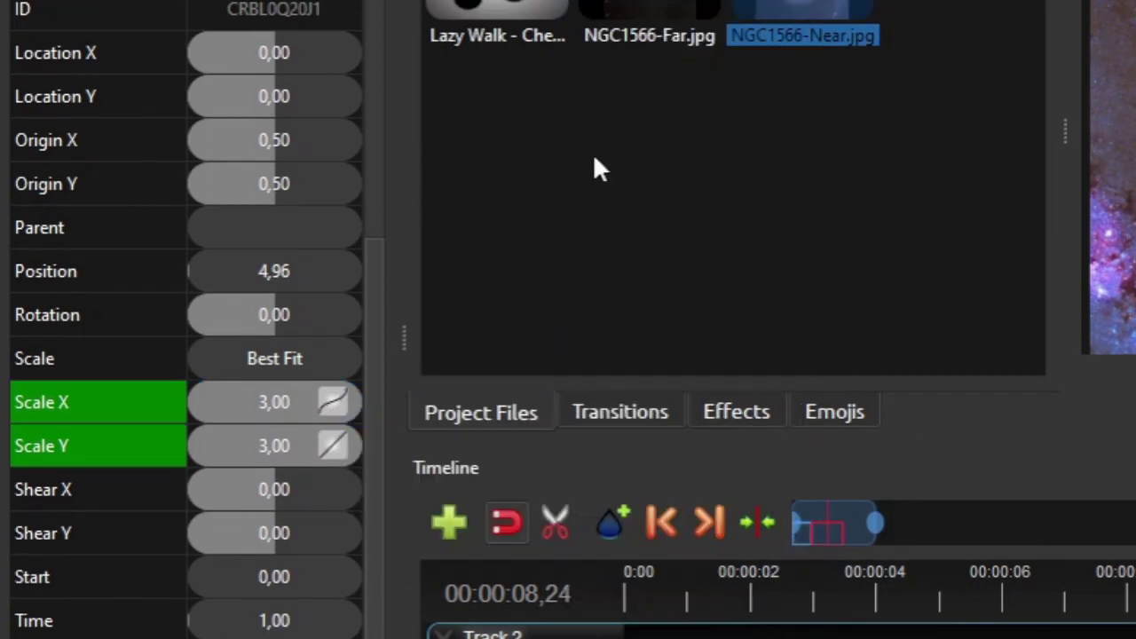
pyautogui.rightClick(334, 446)
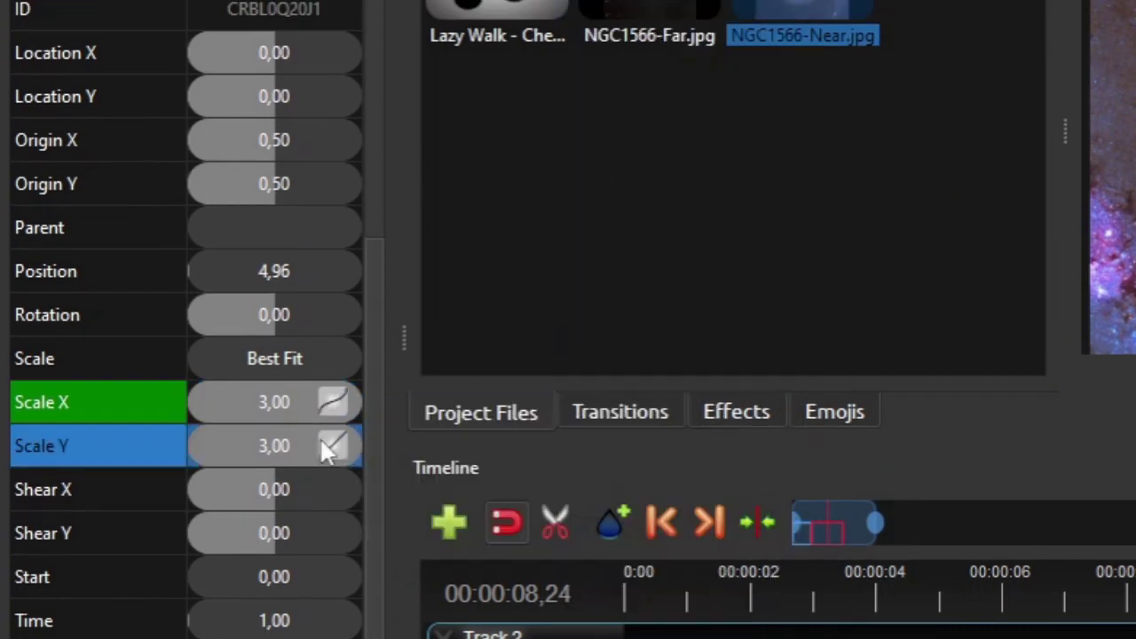
pyautogui.moveTo(367, 454)
pyautogui.click(685, 24)
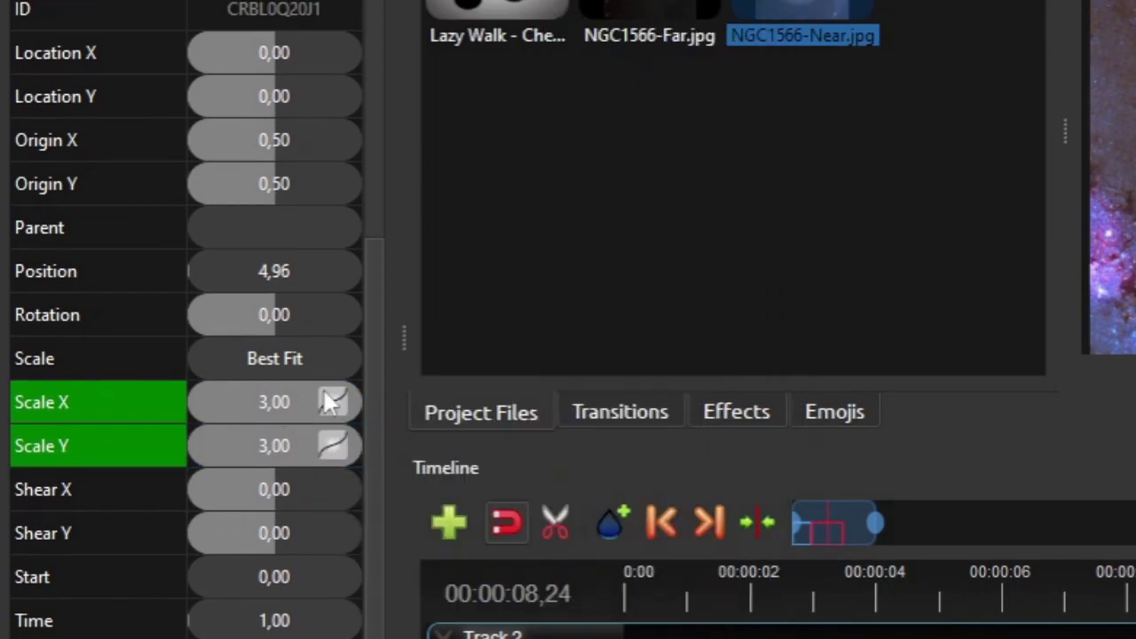
# At the Near clip's end (00:00:12,23), set Scale X and Scale Y to 3,20
pyautogui.click(707, 527)
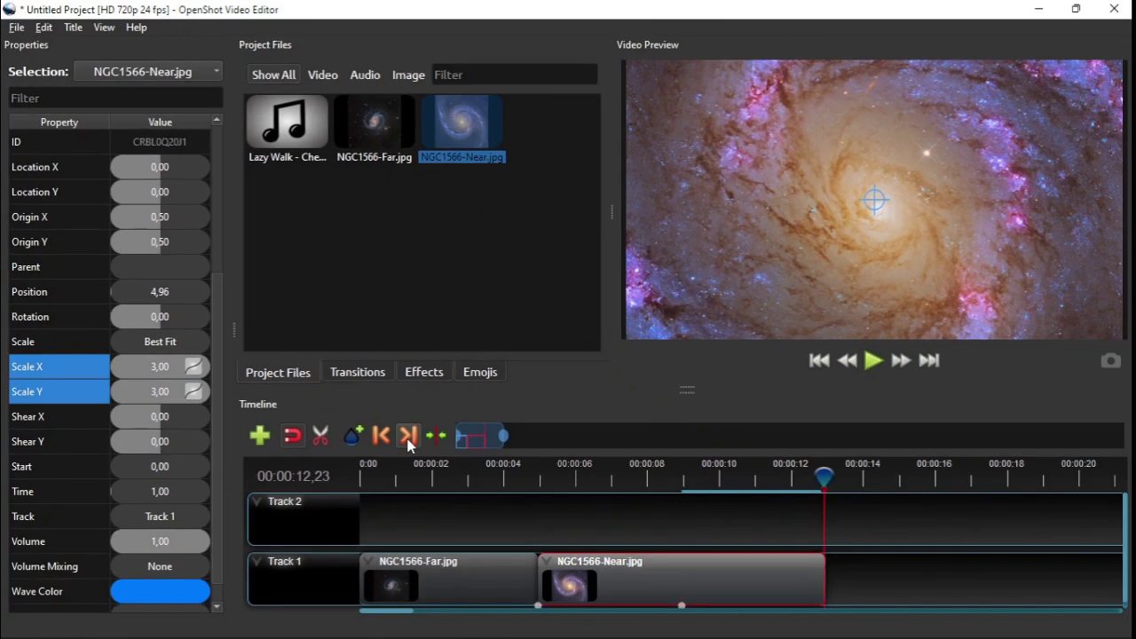
pyautogui.click(163, 376)
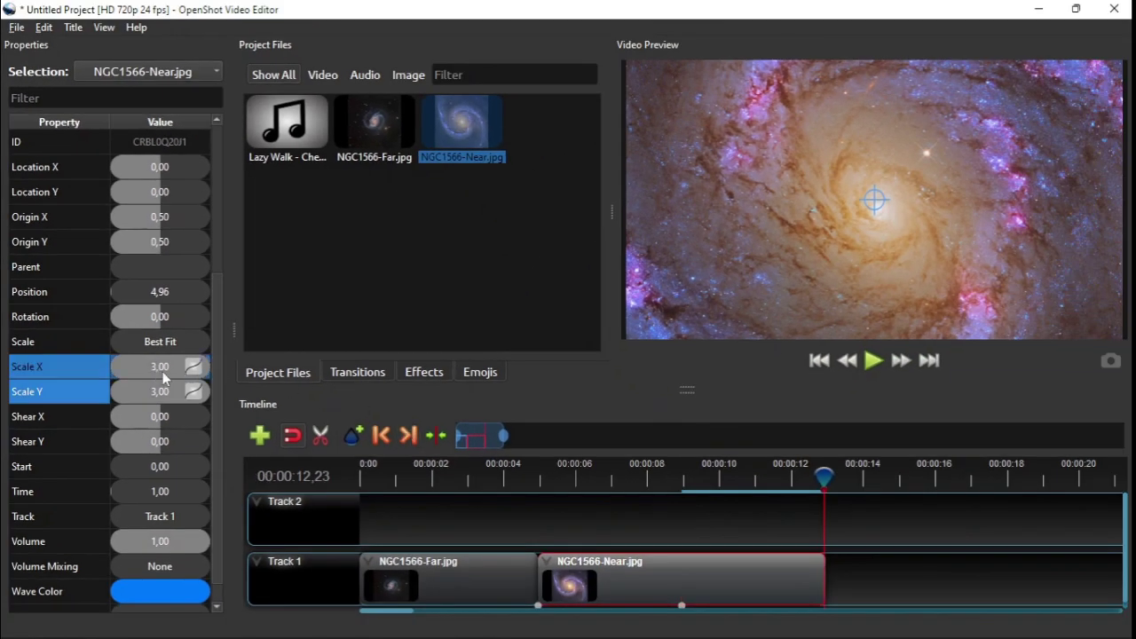
pyautogui.doubleClick(163, 367)
pyautogui.write('3,2')
pyautogui.press('Return')
pyautogui.doubleClick(161, 395)
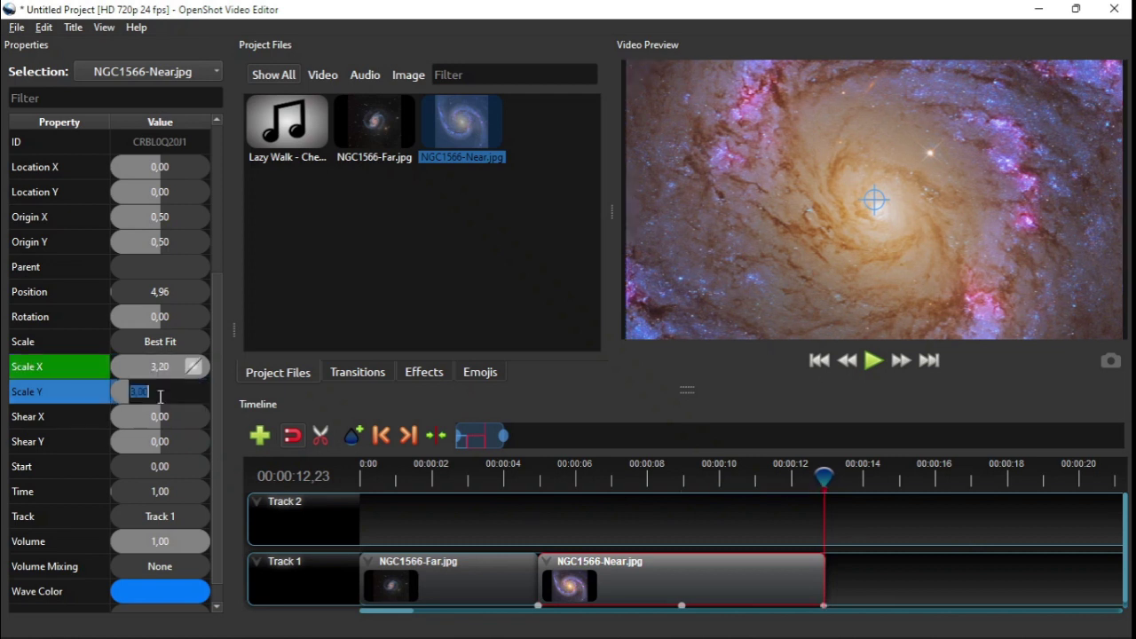
pyautogui.write('3,2')
pyautogui.press('Return')
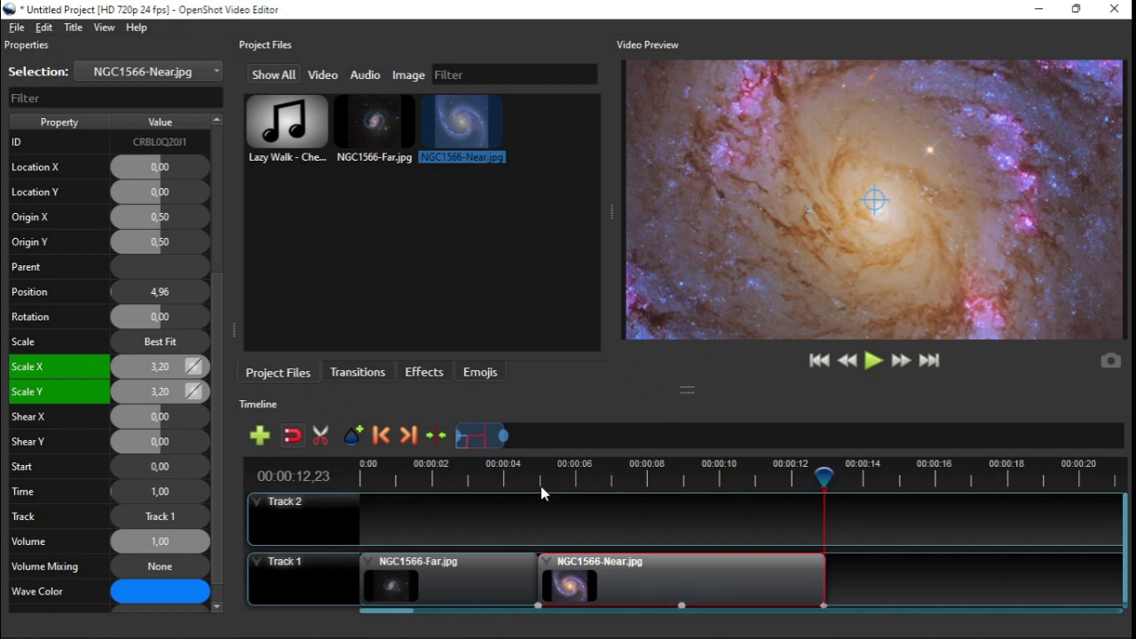
# Keyframe the Near galaxy's last frame with Rotation -26,78 and Shear X 0,80
pyautogui.click(698, 568)
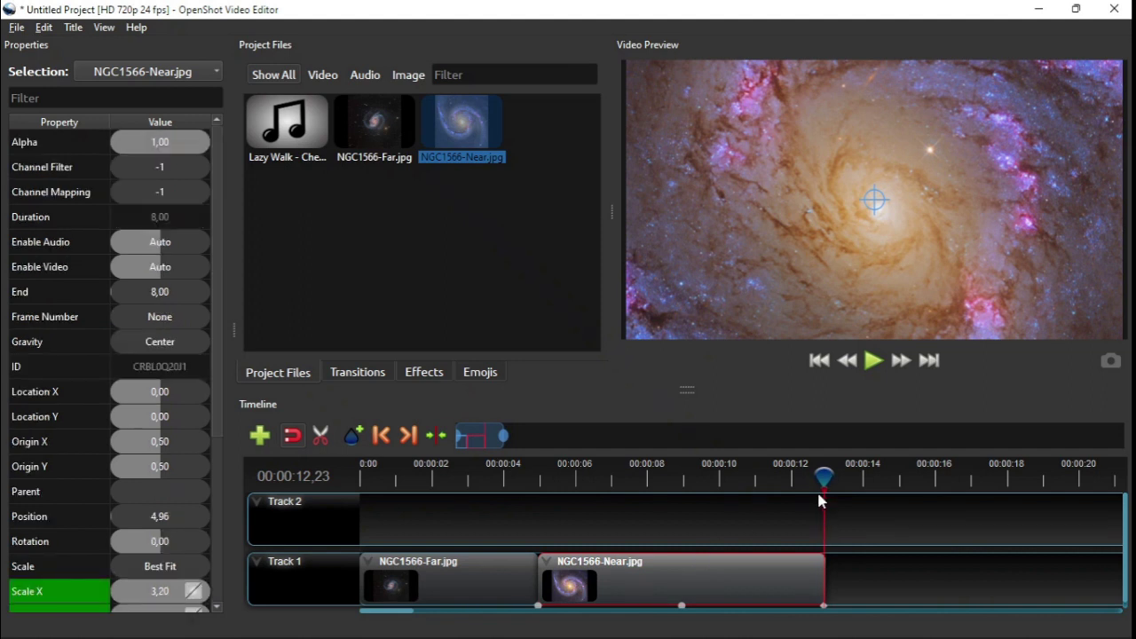
pyautogui.scroll(-3, 91, 508)
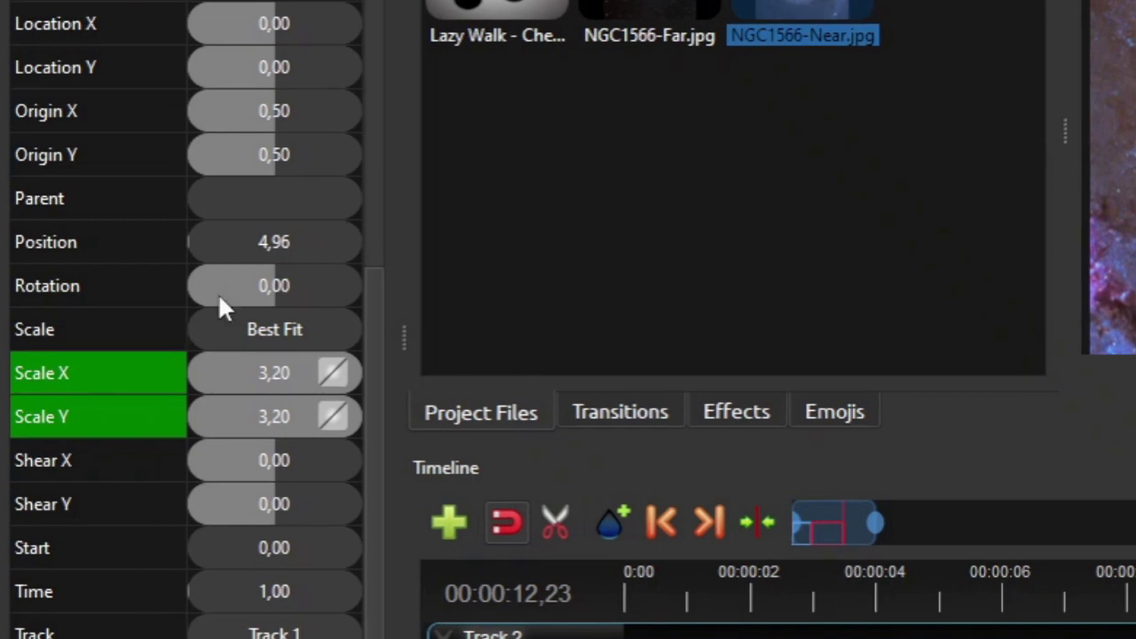
pyautogui.click(257, 289)
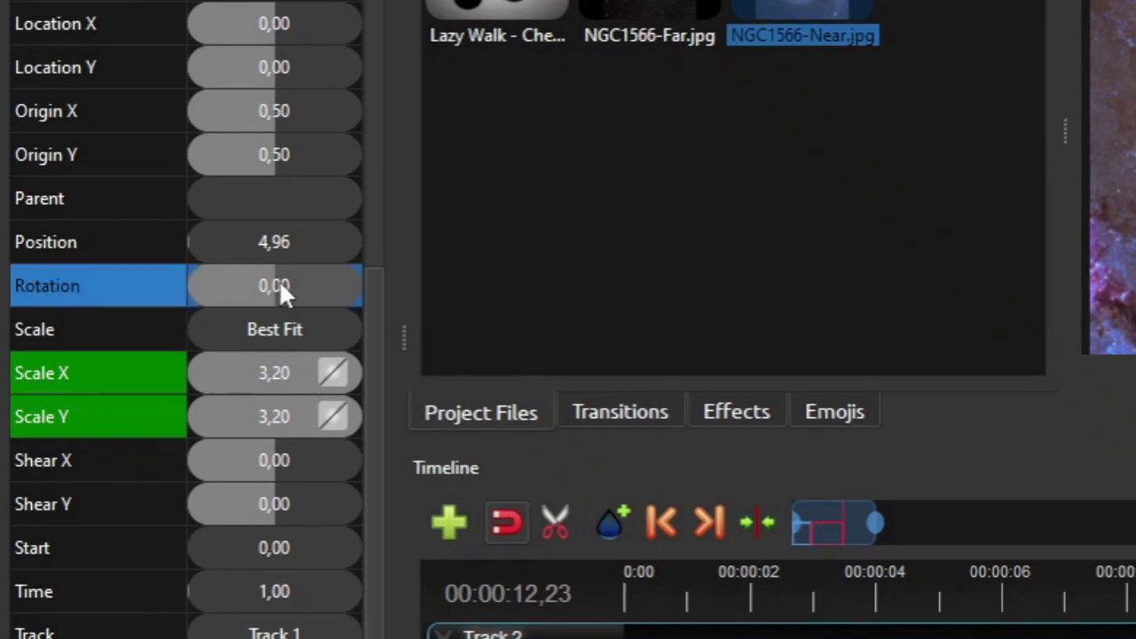
pyautogui.moveTo(265, 284)
pyautogui.mouseDown()
pyautogui.moveTo(242, 284)
pyautogui.moveTo(306, 290)
pyautogui.moveTo(269, 295)
pyautogui.mouseUp()
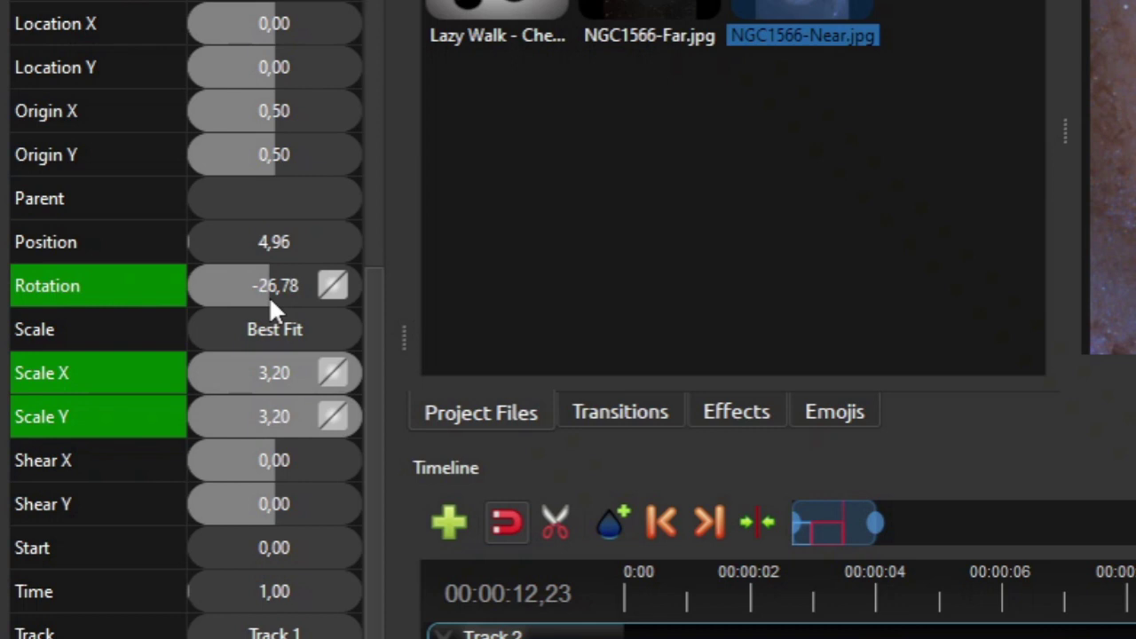
pyautogui.click(273, 466)
pyautogui.moveTo(263, 463); pyautogui.dragTo(230, 463)
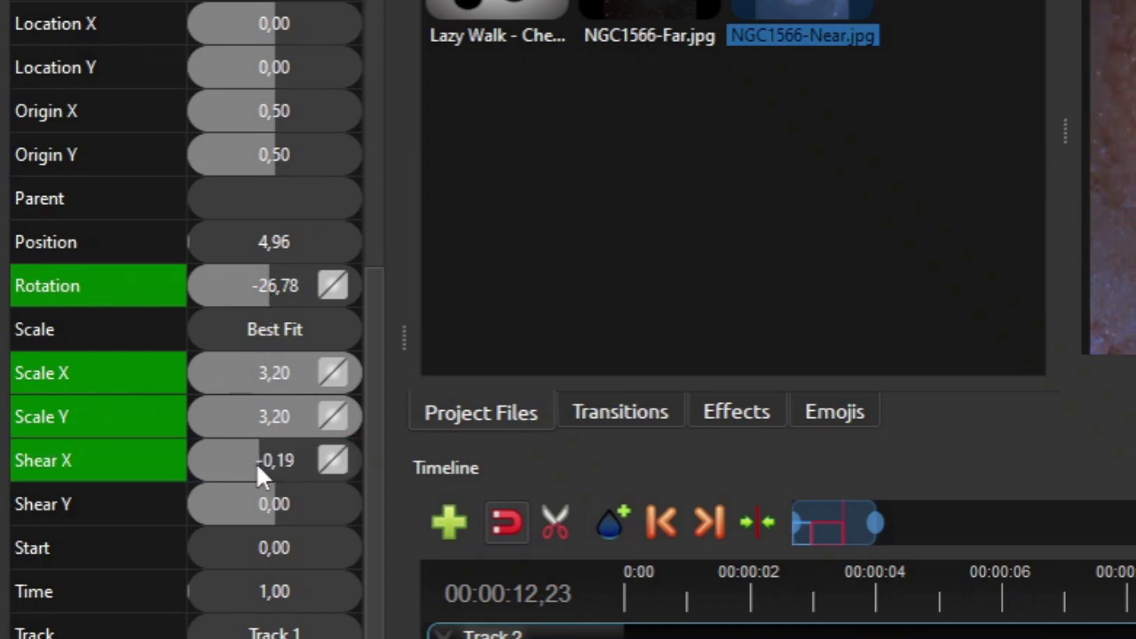
pyautogui.moveTo(135, 402); pyautogui.dragTo(202, 422)
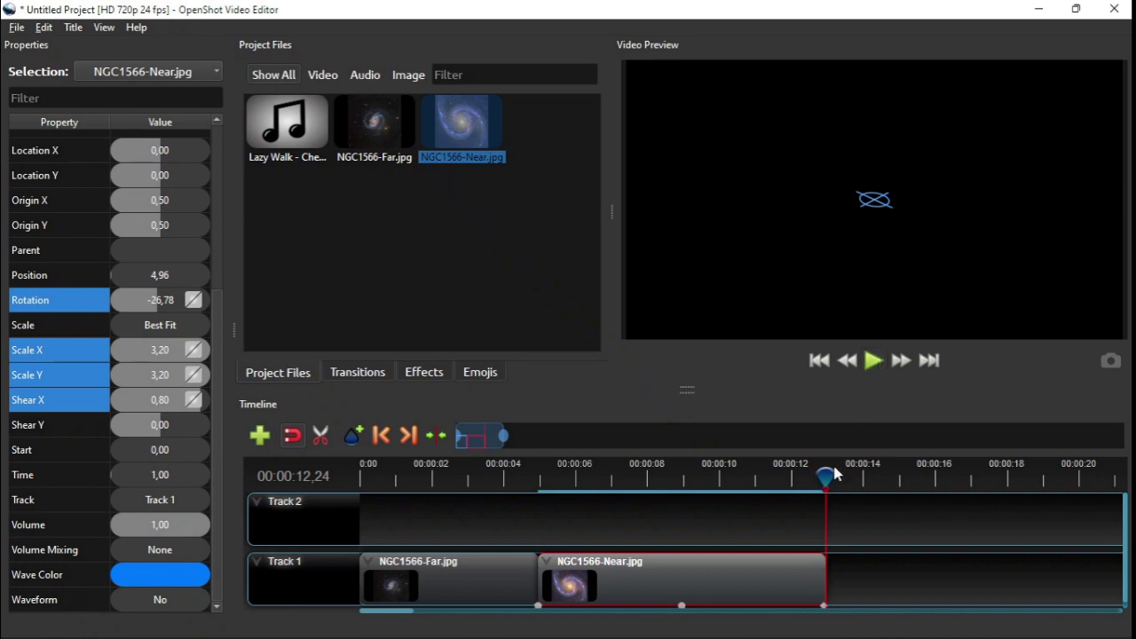
# Slide NGC1566-Near left to start about 00:00:03,24, overlapping the Far clip's end
pyautogui.click(770, 479)
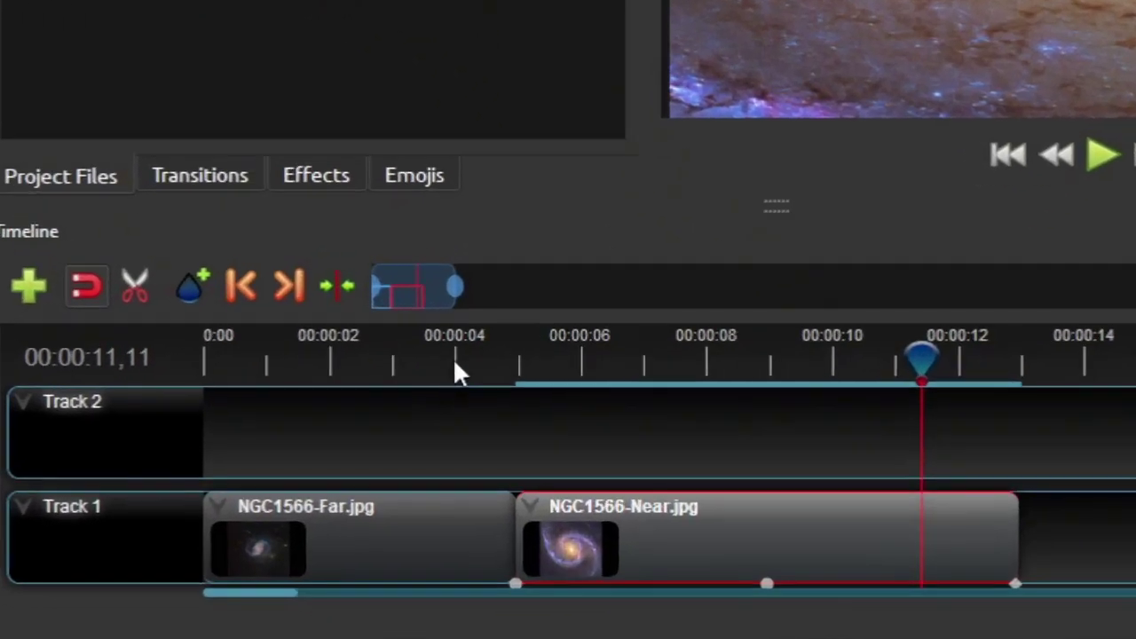
pyautogui.click(454, 363)
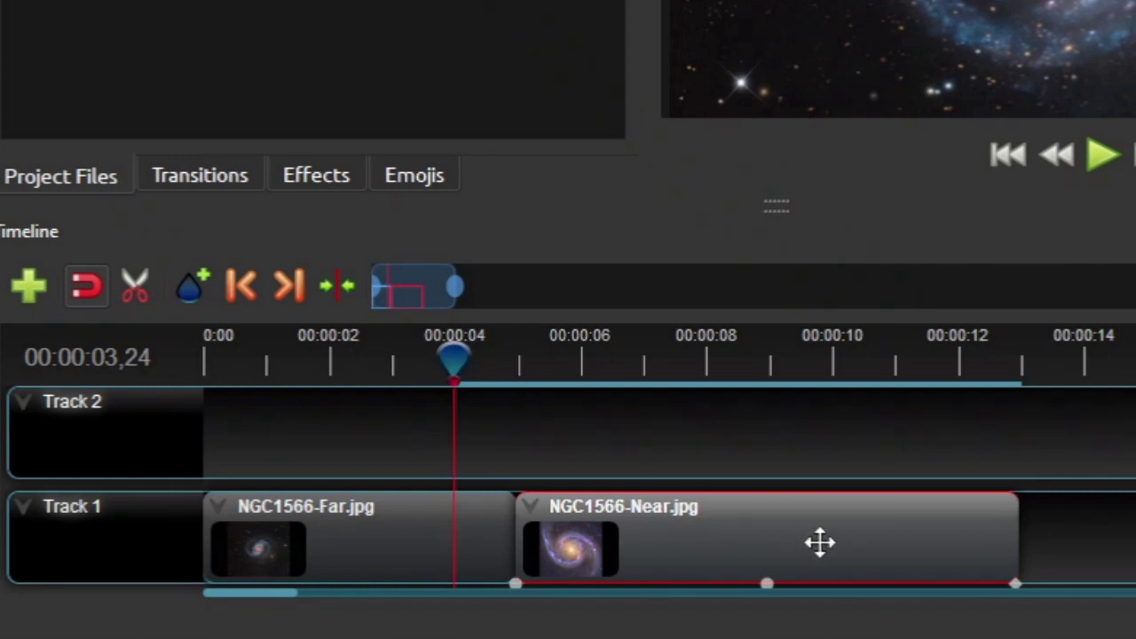
pyautogui.moveTo(813, 542); pyautogui.dragTo(768, 543)
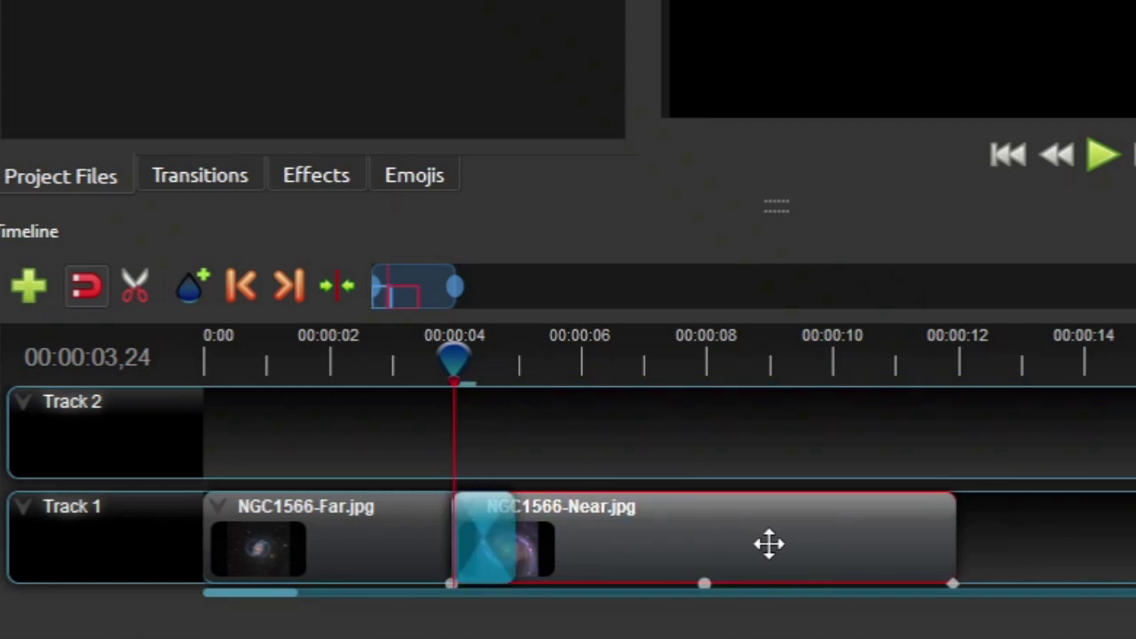
# Switch the galaxy transition's Source from fade.svg to circle_in_to_out.svg and preview it
pyautogui.click(493, 531)
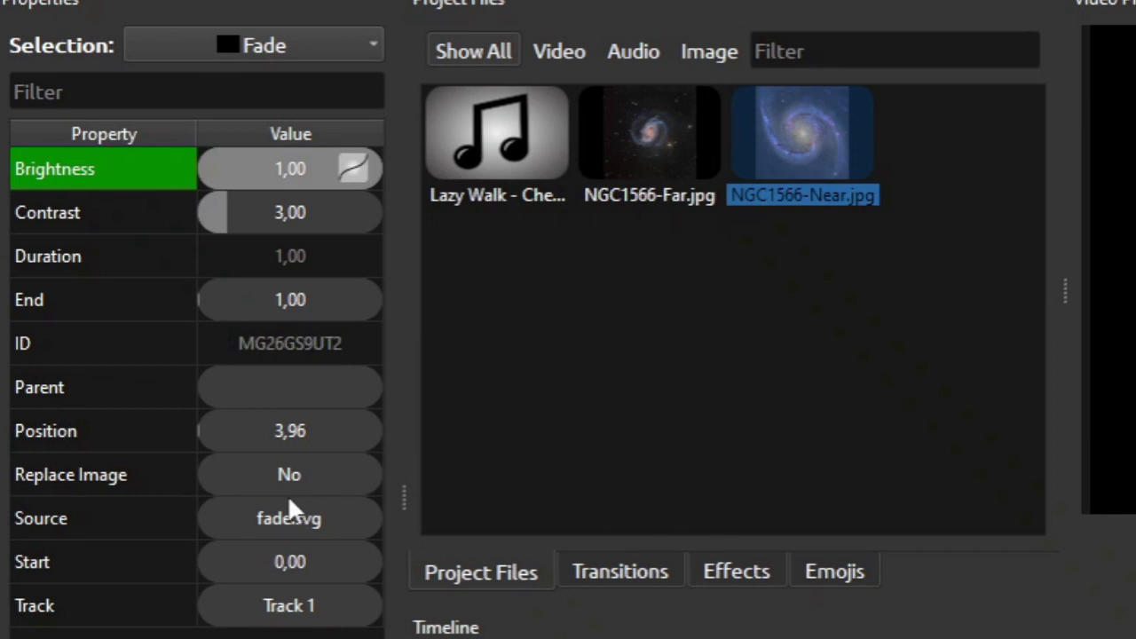
pyautogui.click(184, 512)
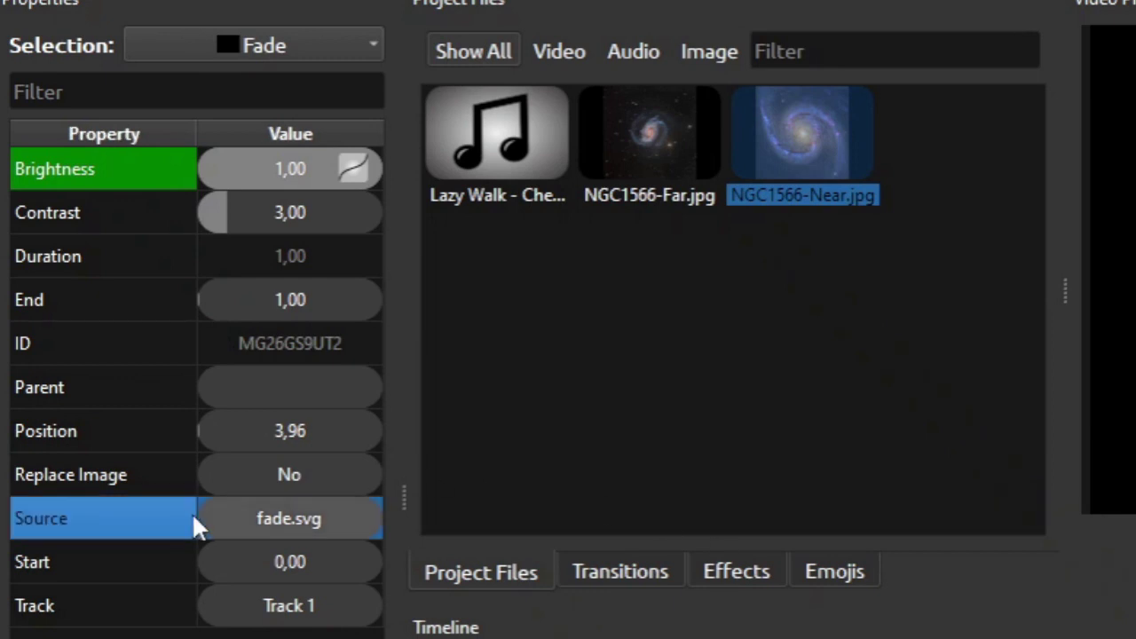
pyautogui.rightClick(333, 519)
pyautogui.moveTo(464, 568)
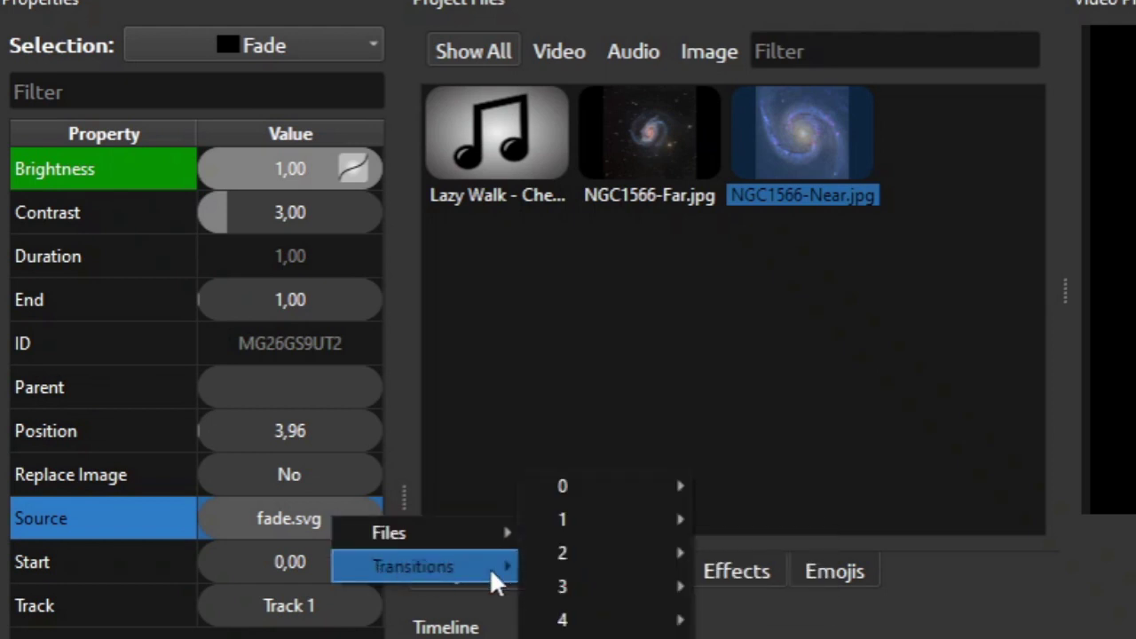
pyautogui.moveTo(589, 490)
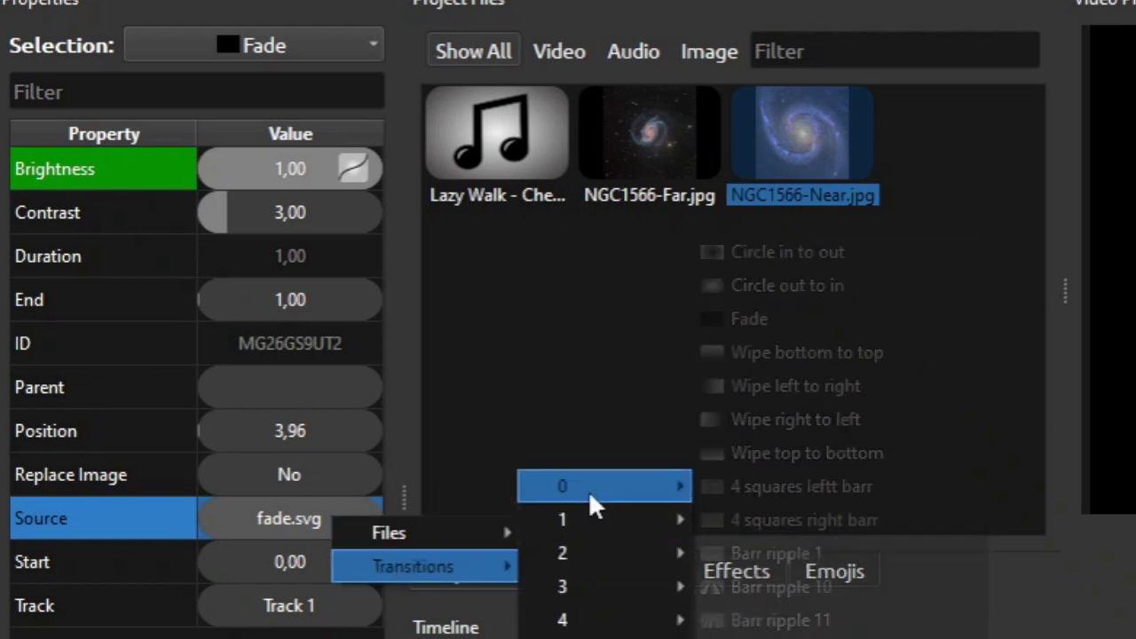
pyautogui.click(836, 251)
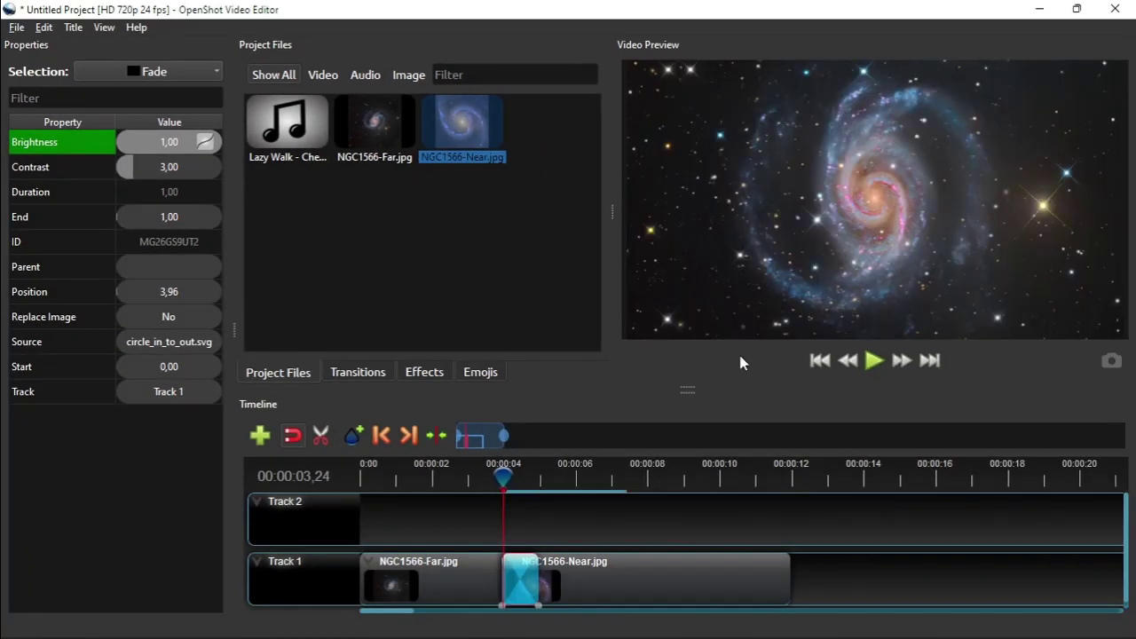
pyautogui.click(874, 361)
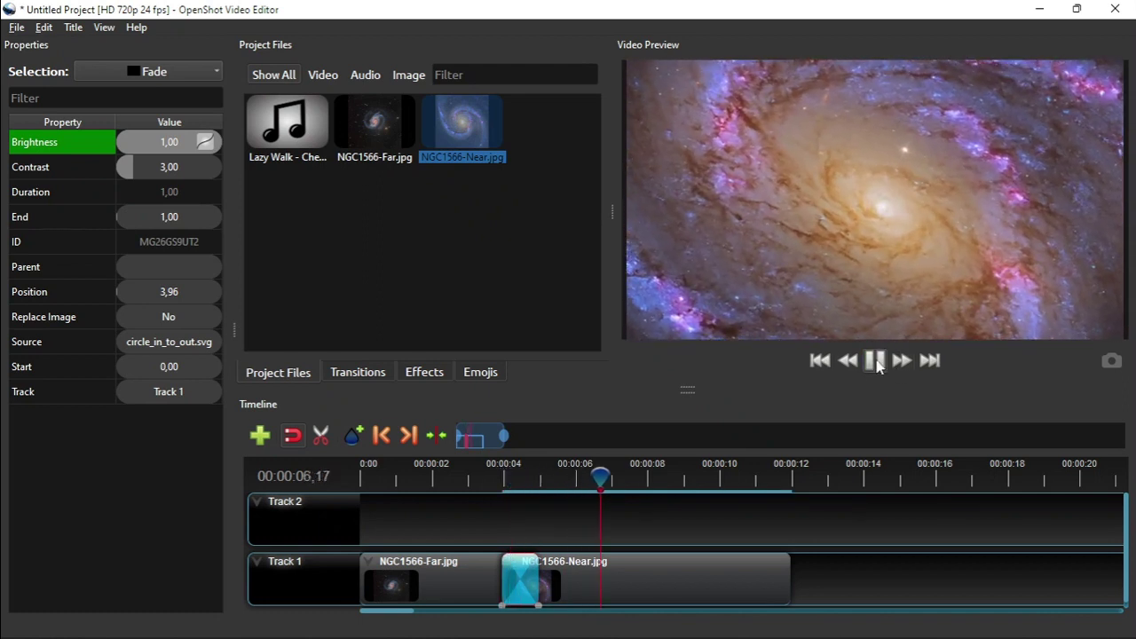
pyautogui.click(874, 361)
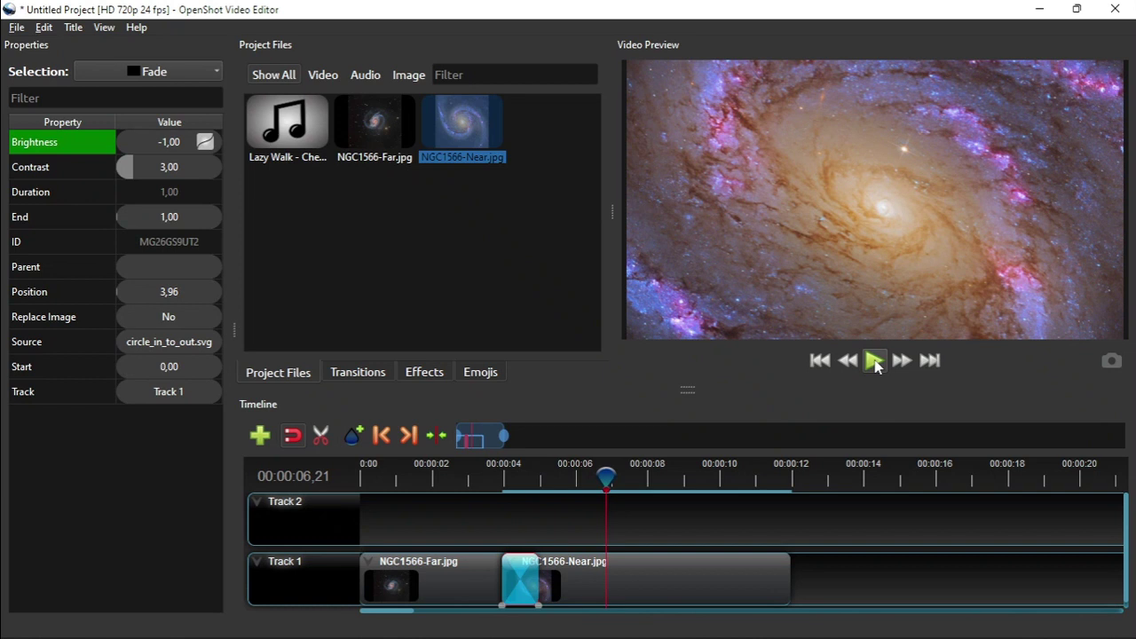
# Place Lazy Walk - Cheel.mp3 on Track 2 at position 0
pyautogui.click(283, 128)
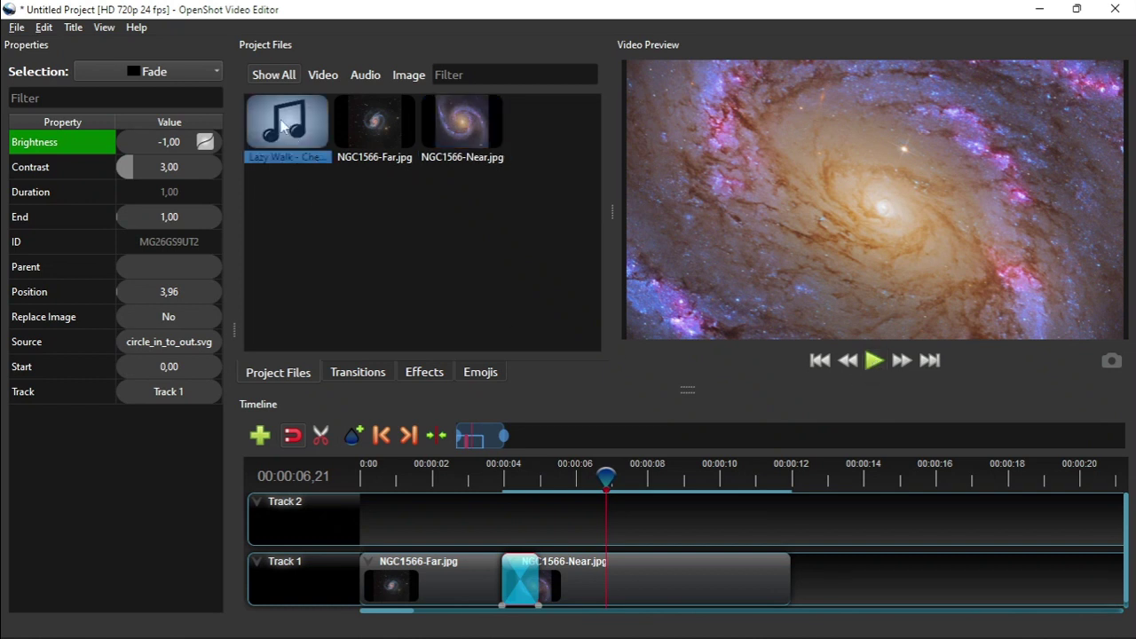
pyautogui.moveTo(283, 127); pyautogui.dragTo(385, 512)
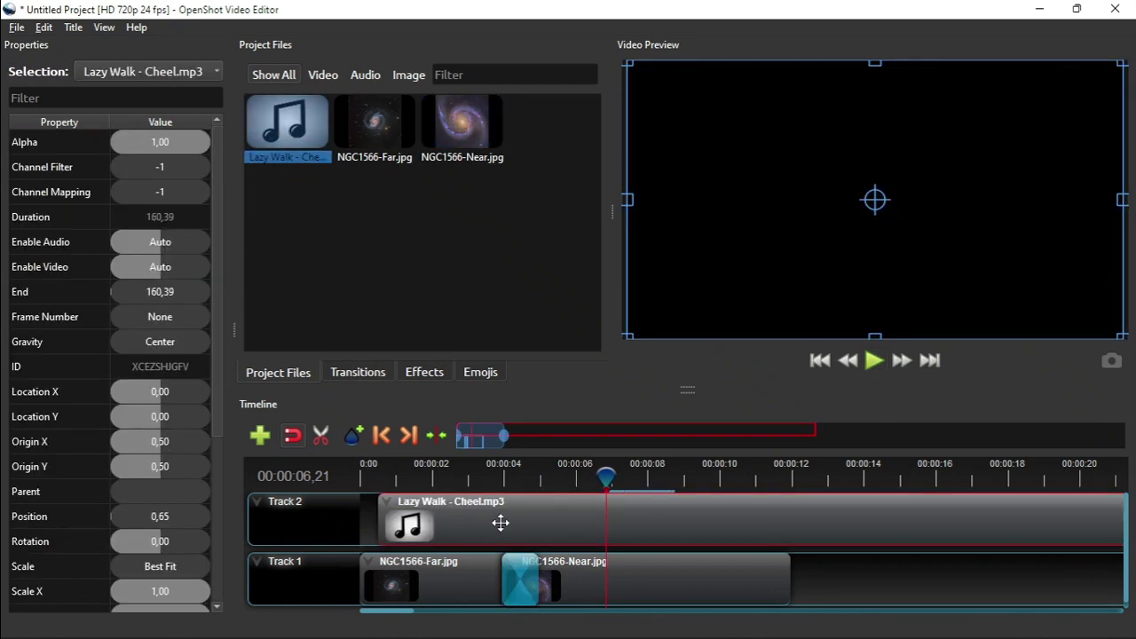
pyautogui.moveTo(498, 523); pyautogui.dragTo(480, 523)
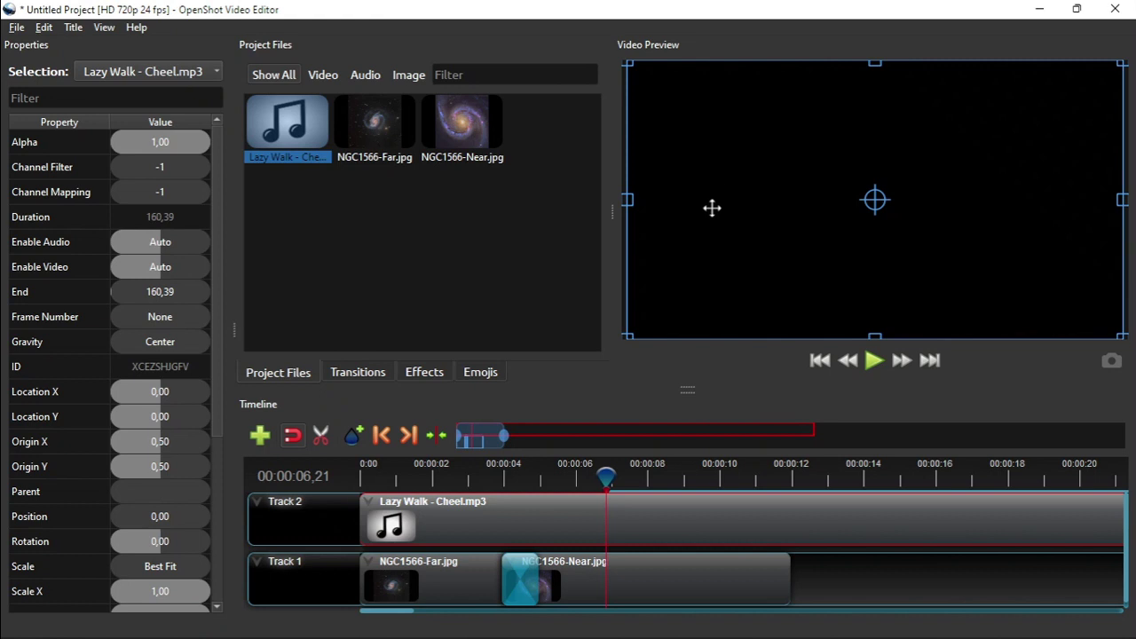
# Add a track, move the music clip over, then delete the leftover empty track
pyautogui.rightClick(313, 585)
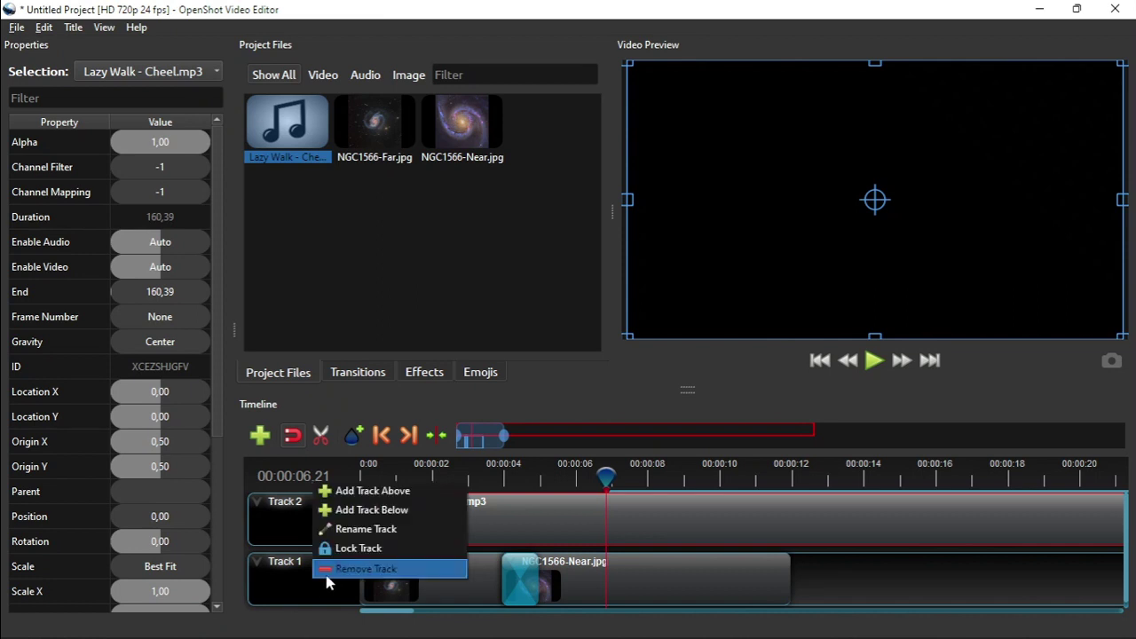
pyautogui.click(363, 508)
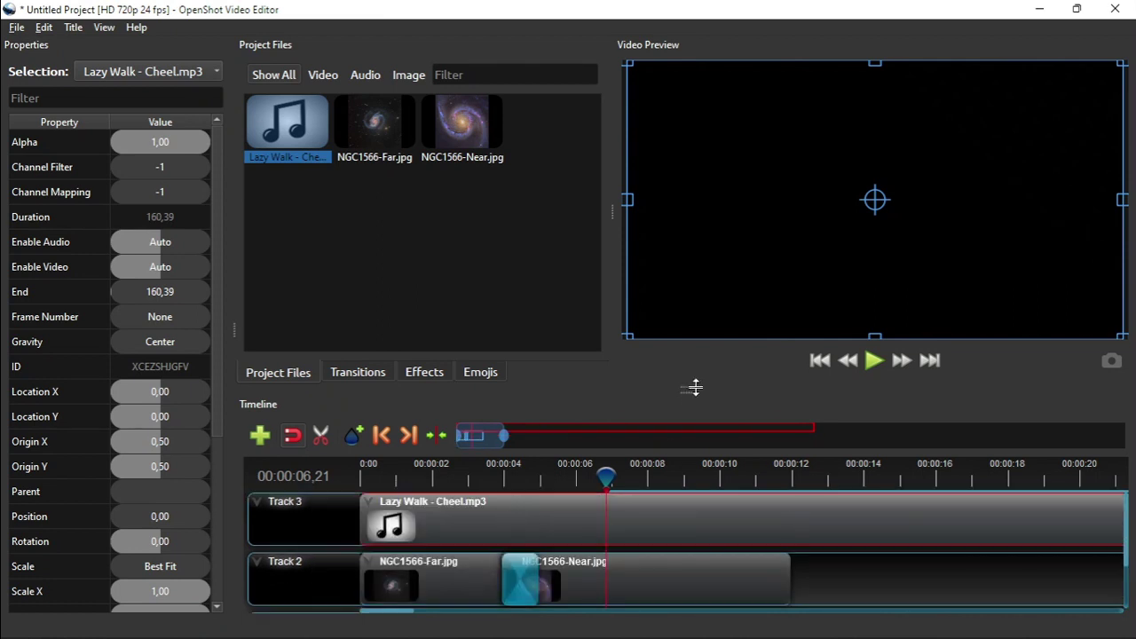
pyautogui.moveTo(693, 387); pyautogui.dragTo(680, 310)
pyautogui.moveTo(547, 439); pyautogui.dragTo(497, 453)
pyautogui.rightClick(312, 557)
pyautogui.click(347, 547)
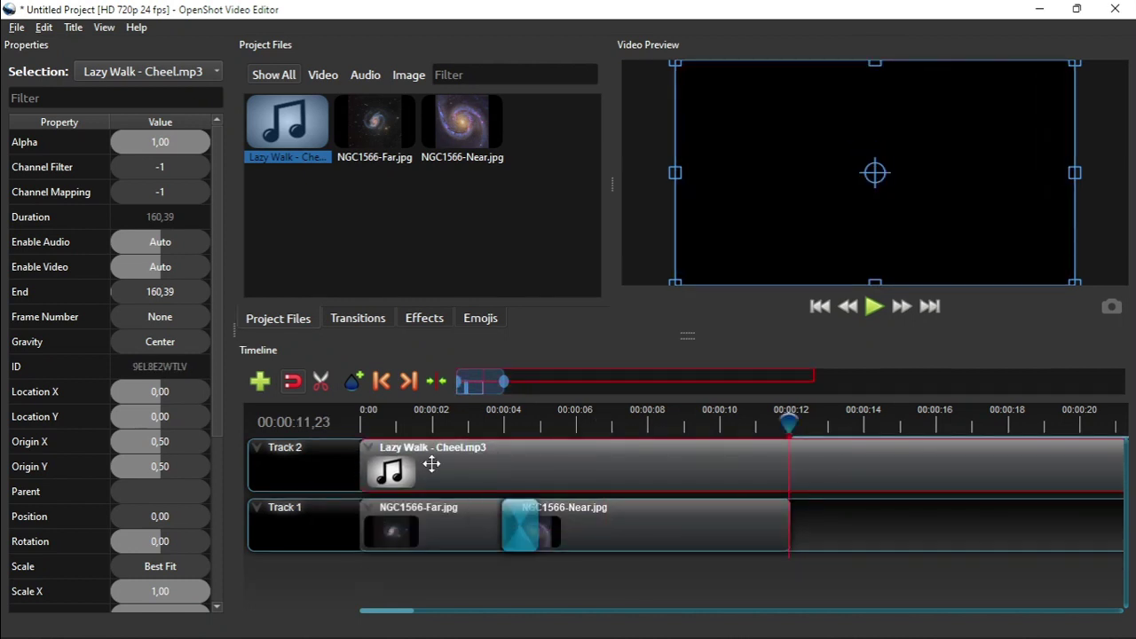
pyautogui.click(381, 384)
# Set the Lazy Walk music clip's Alpha to 0 and enlarge the video preview
pyautogui.doubleClick(177, 142)
pyautogui.write('0')
pyautogui.press('Return')
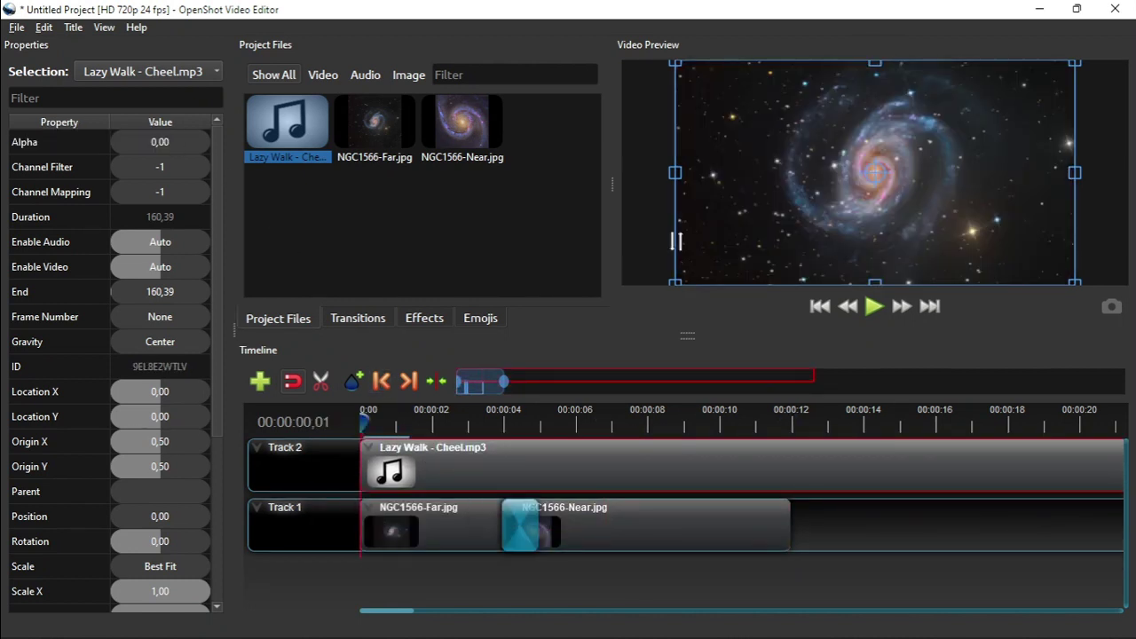
pyautogui.moveTo(691, 337); pyautogui.dragTo(694, 391)
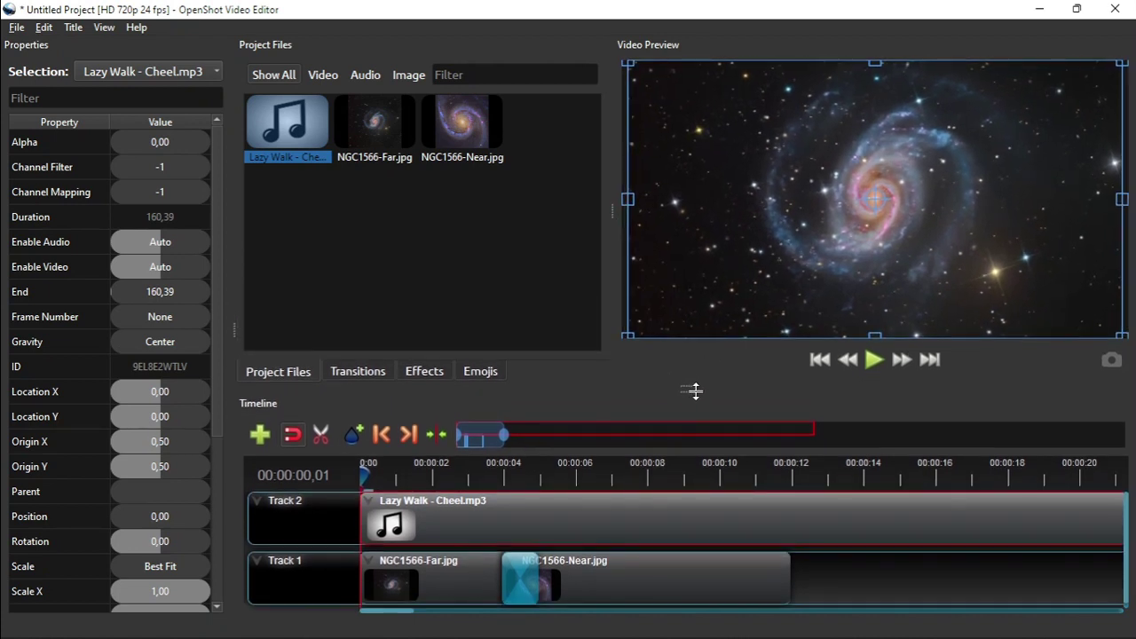
pyautogui.click(735, 486)
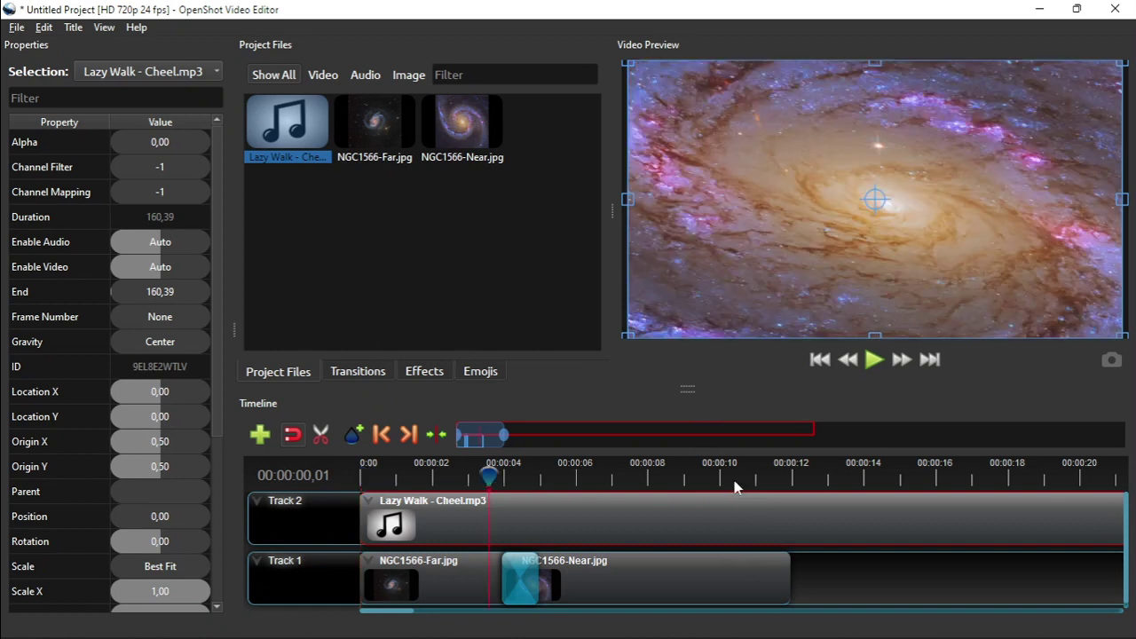
# Slice the Lazy Walk music at the Near clip's end (11,96 s), keeping the left side
pyautogui.click(755, 573)
pyautogui.click(408, 434)
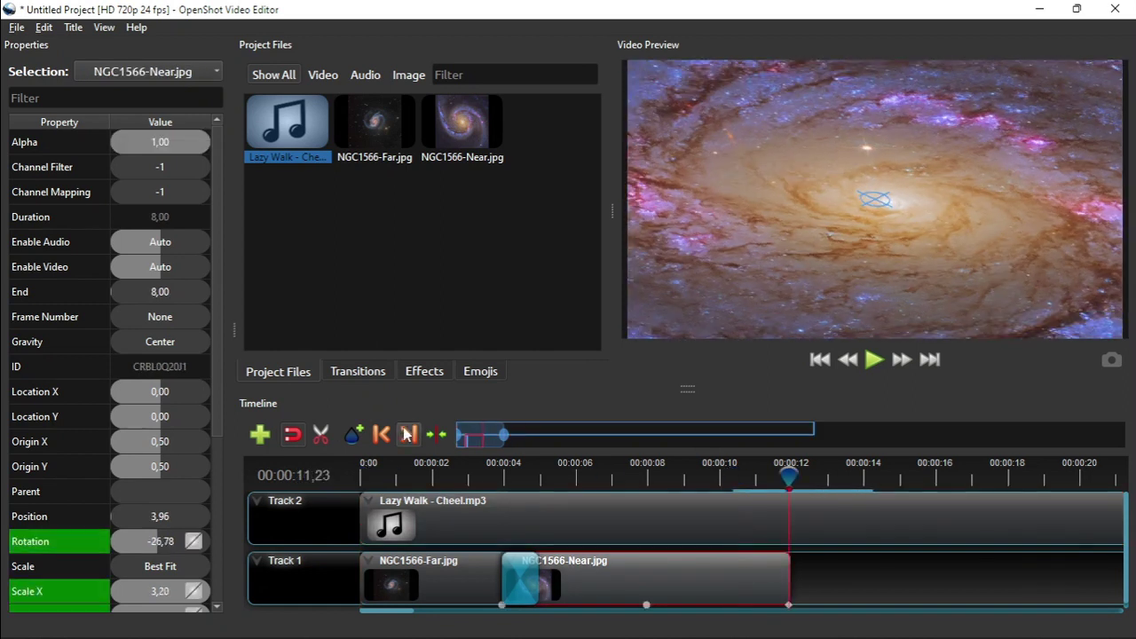
pyautogui.rightClick(767, 521)
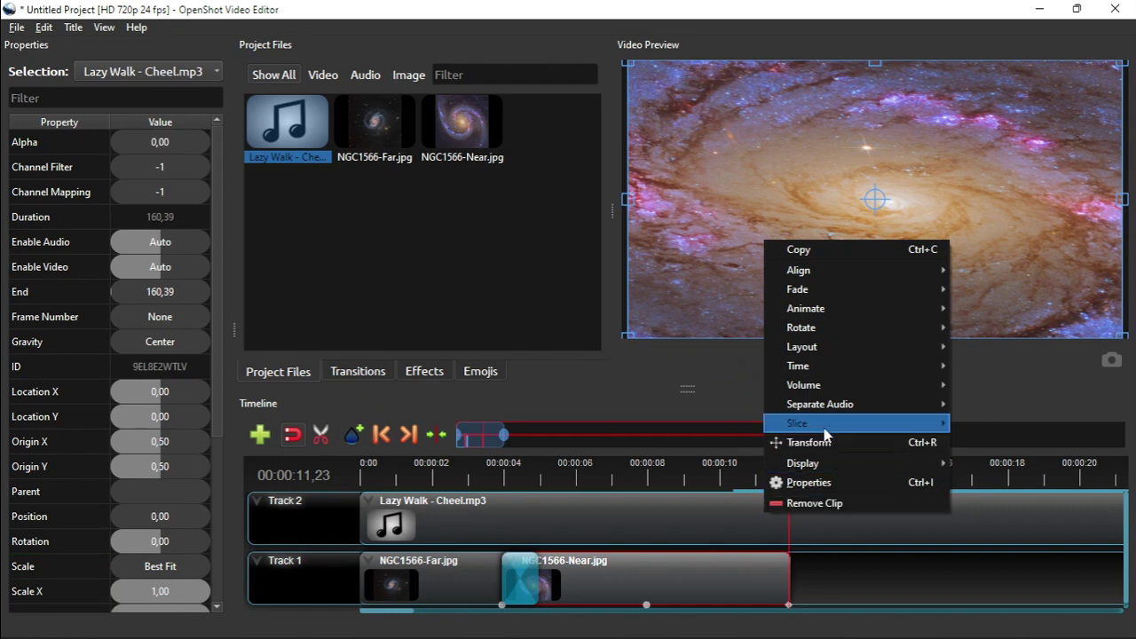
pyautogui.moveTo(931, 424)
pyautogui.click(999, 444)
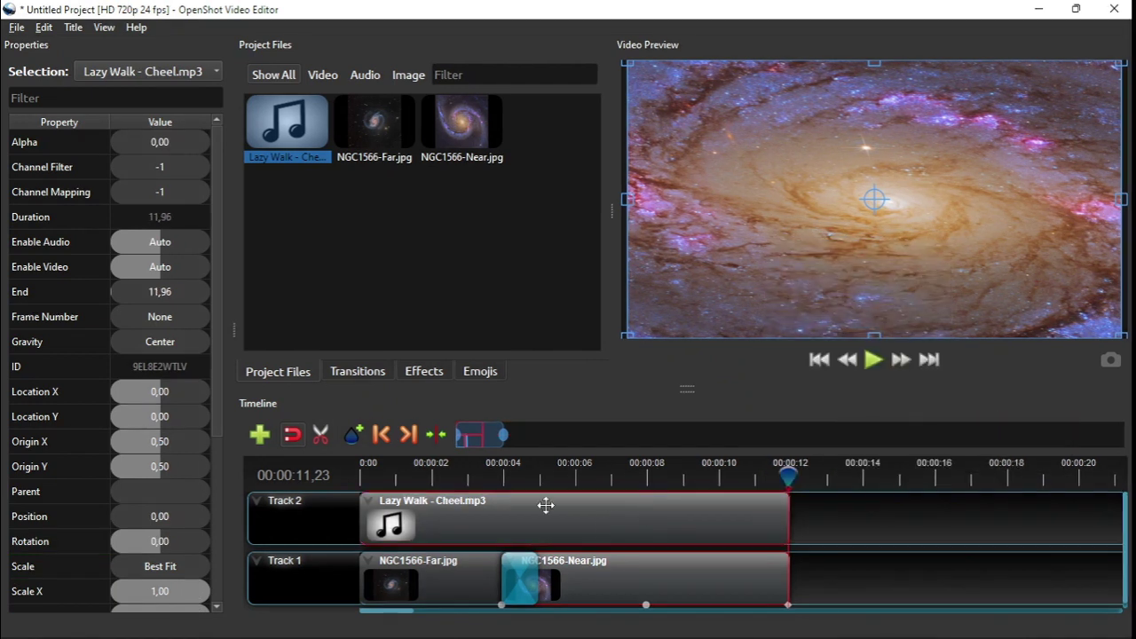
pyautogui.click(382, 434)
pyautogui.click(382, 434)
pyautogui.click(381, 434)
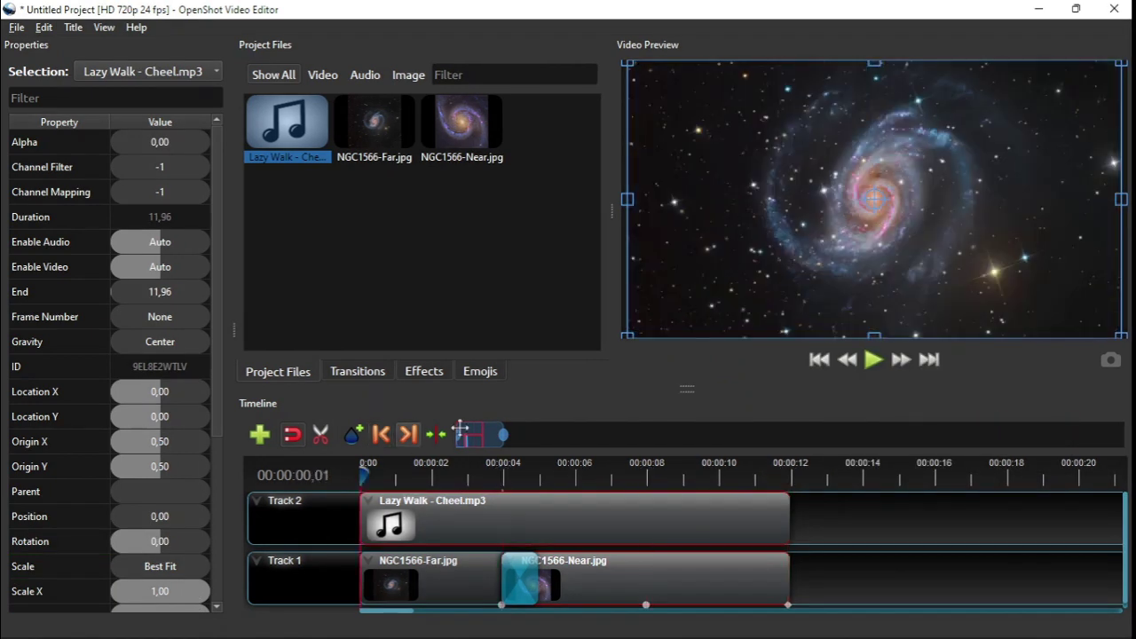
pyautogui.click(874, 362)
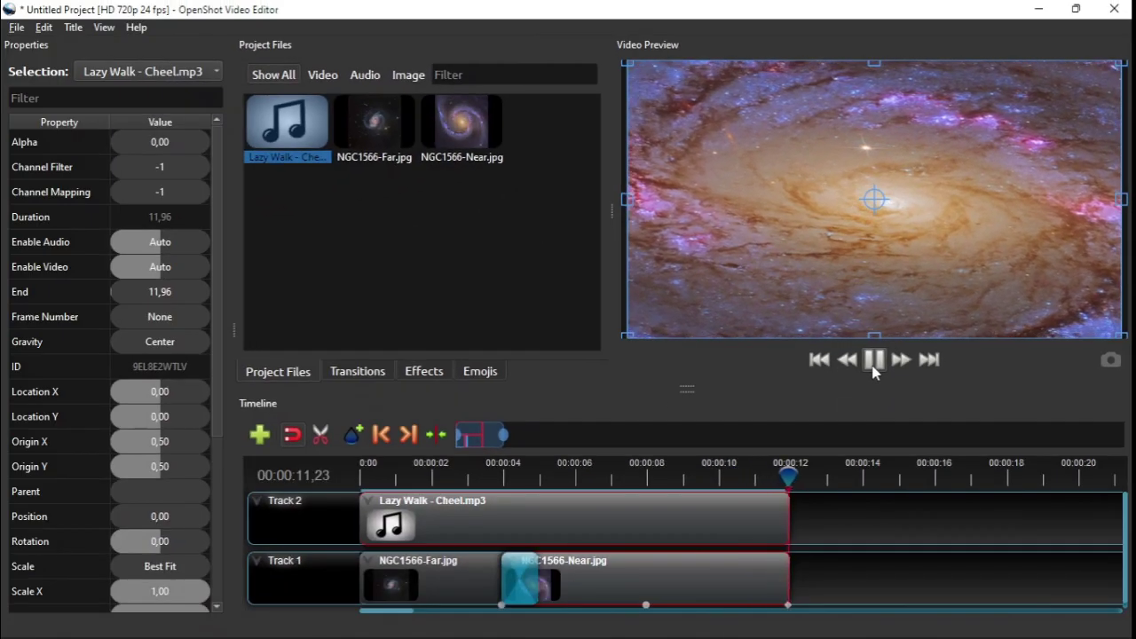
pyautogui.click(874, 368)
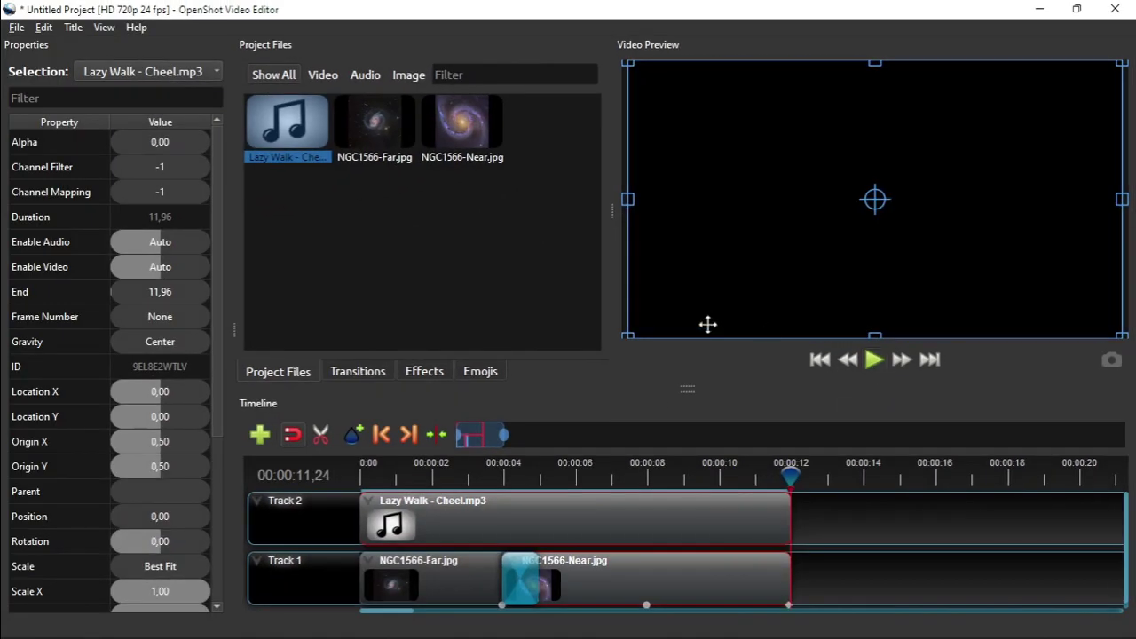
pyautogui.click(759, 486)
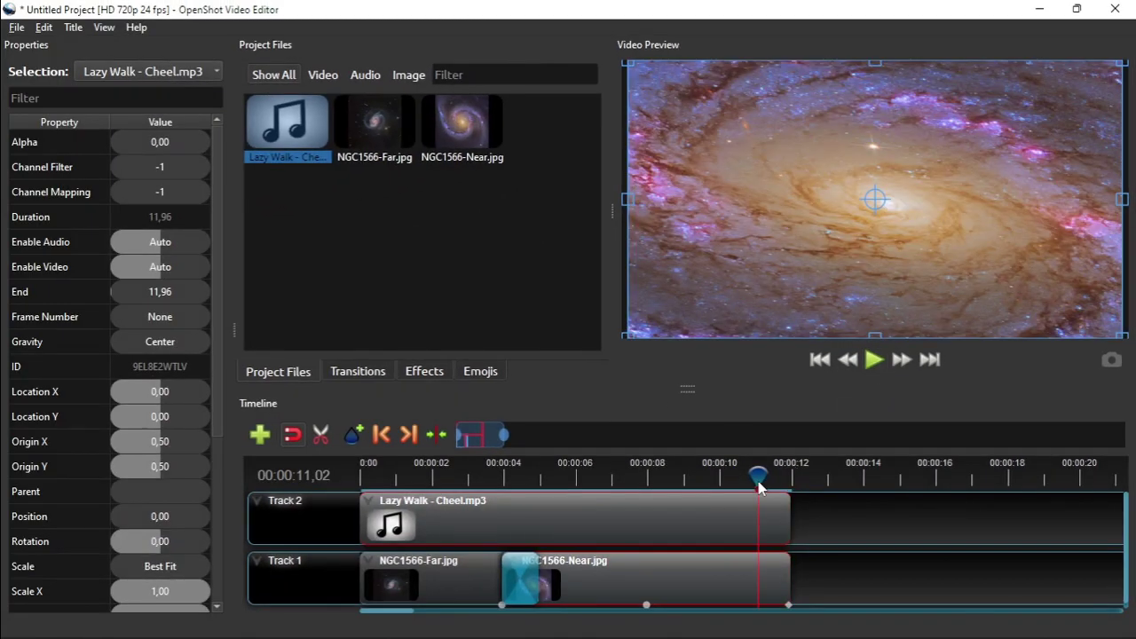